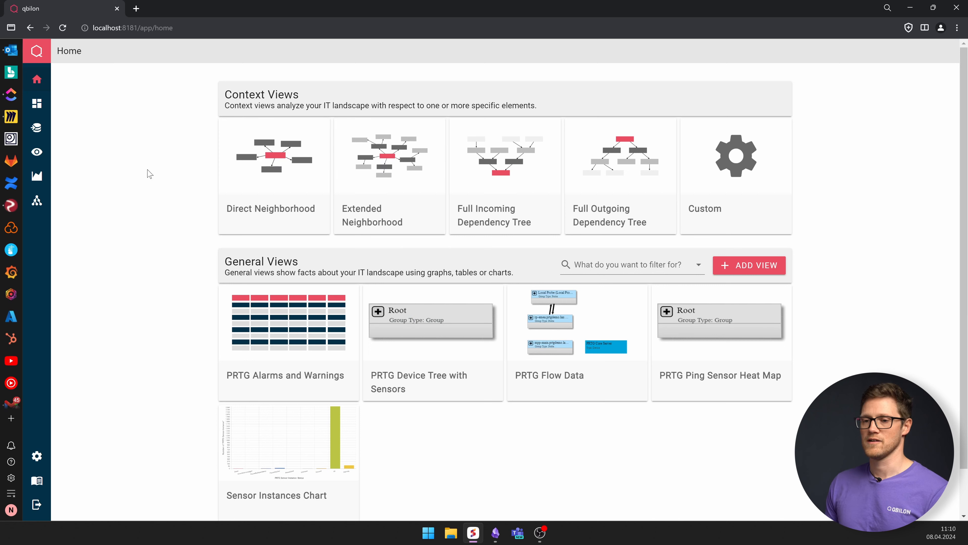
- Start adding a new view of the Graph View type from the Views page
mouse_move(49, 155)
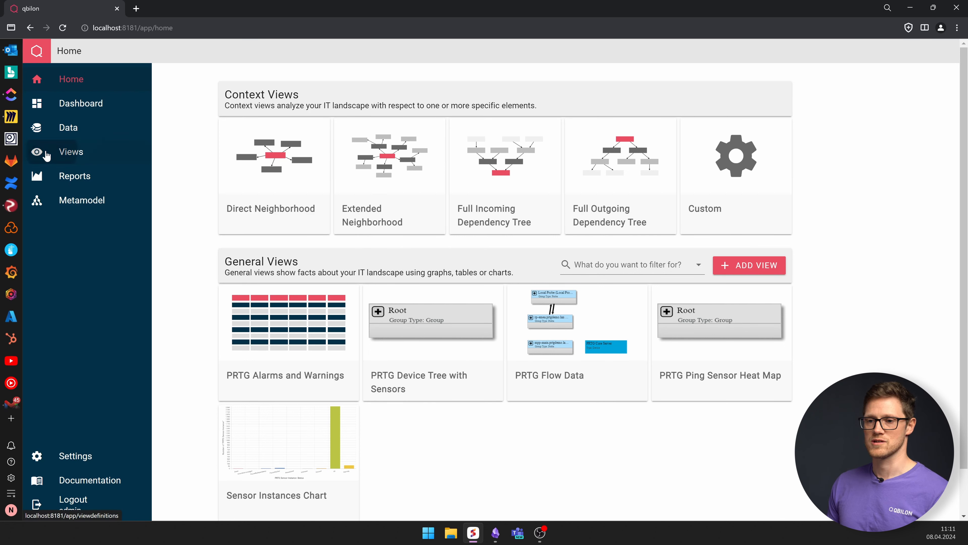
left_click(73, 154)
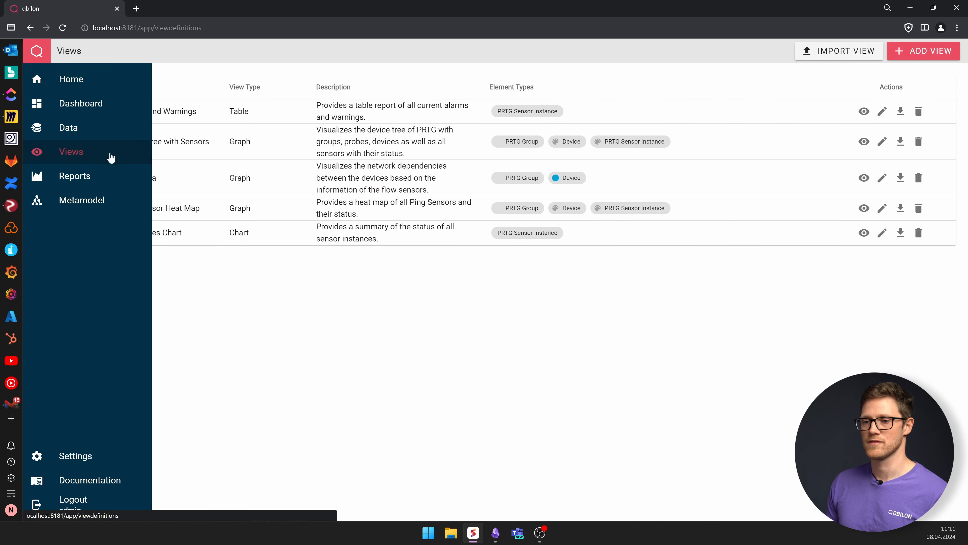
left_click(929, 56)
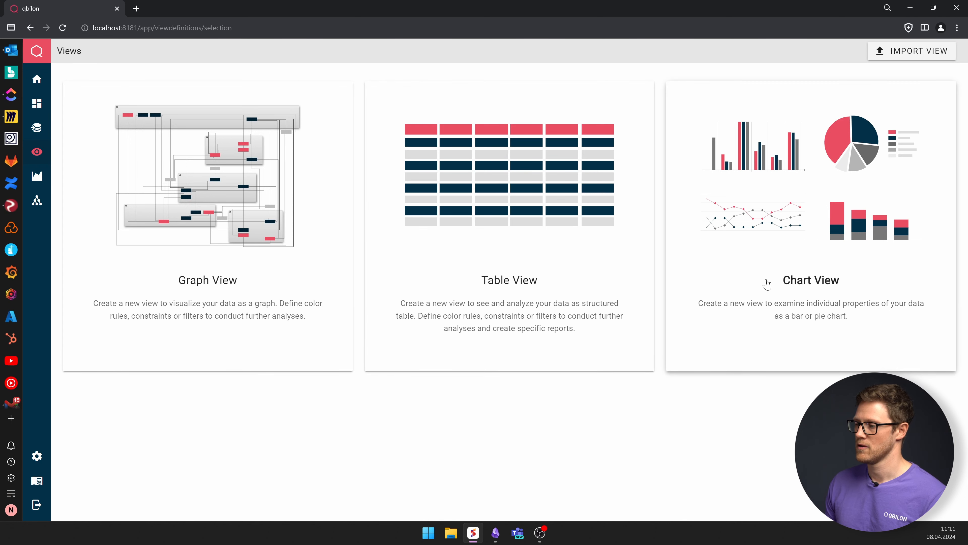
left_click(225, 270)
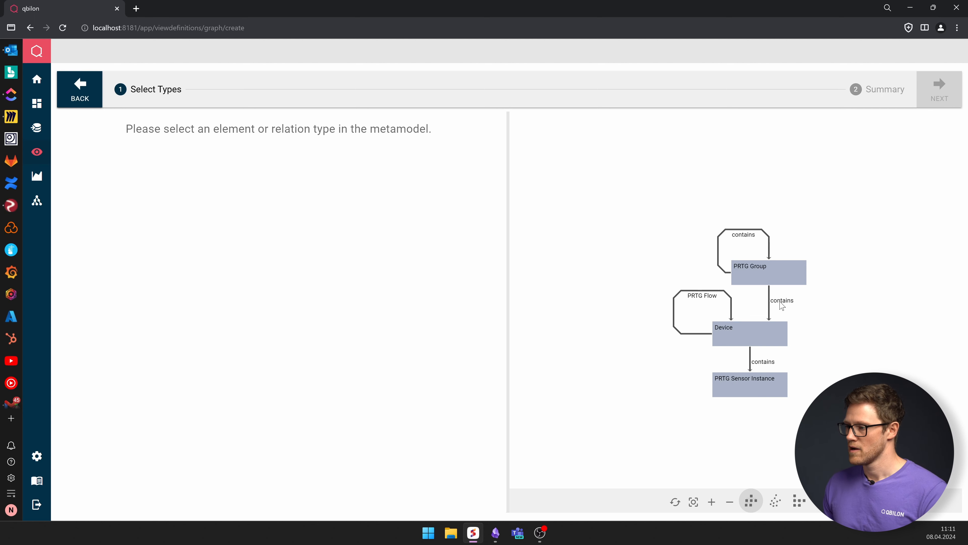
- Select PRTG Group, Device and both contains relations in the metamodel and add them to the view
left_click(761, 273)
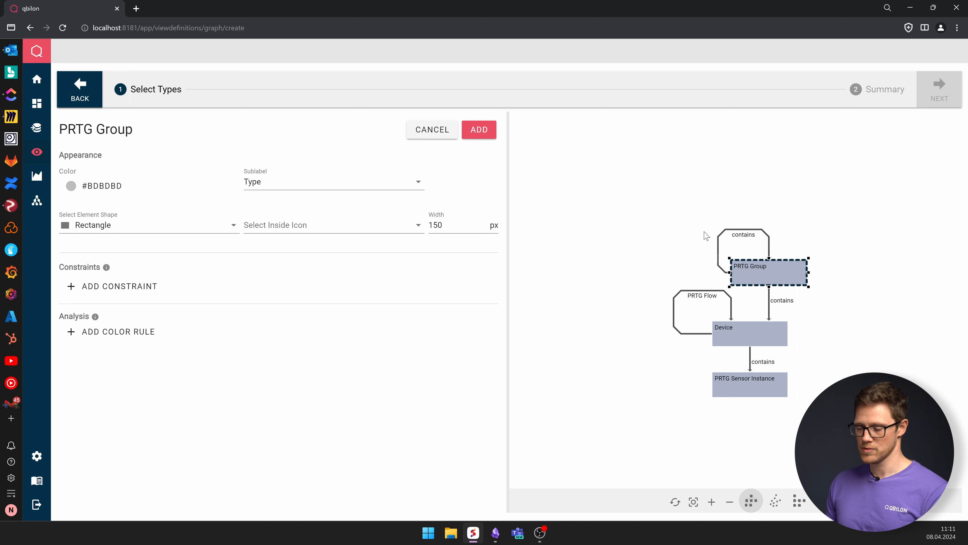
left_click(719, 246)
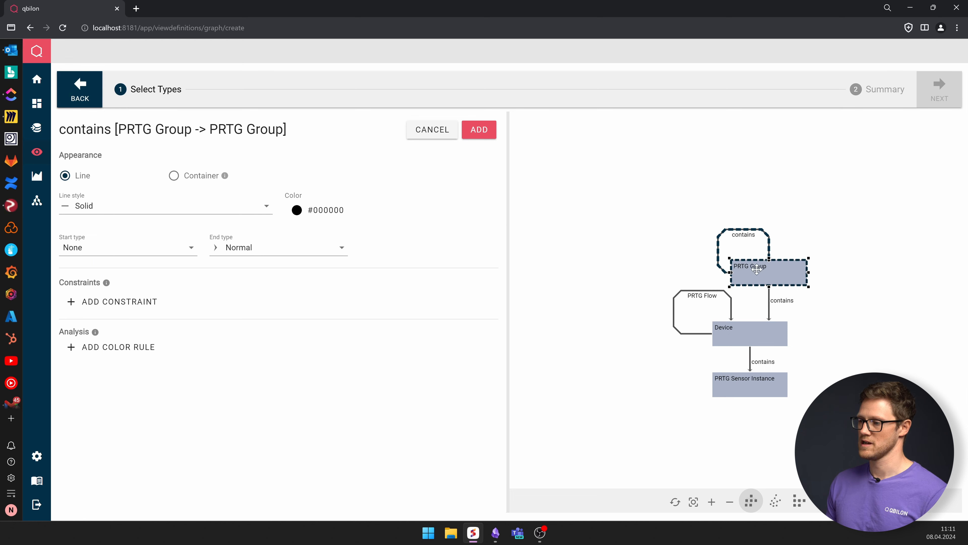
left_click(769, 304)
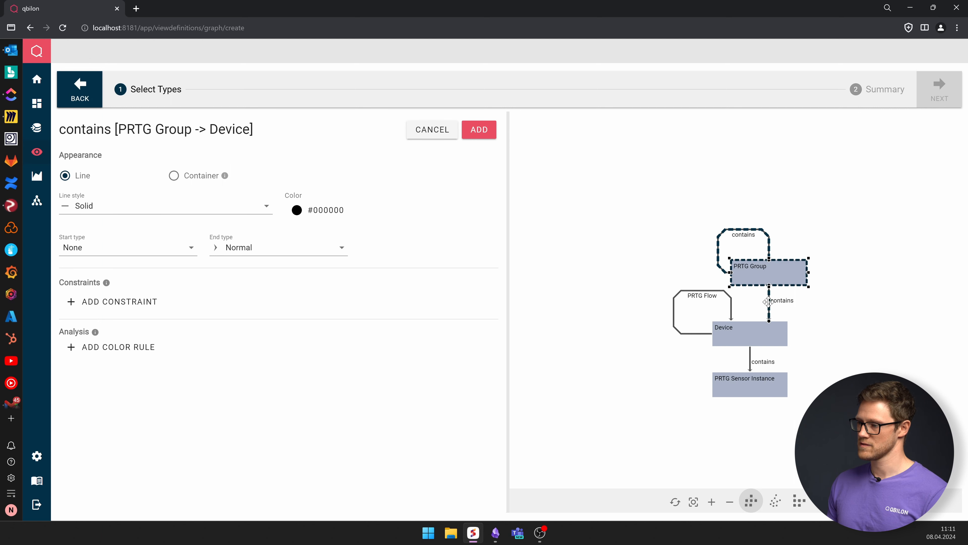
left_click(745, 339)
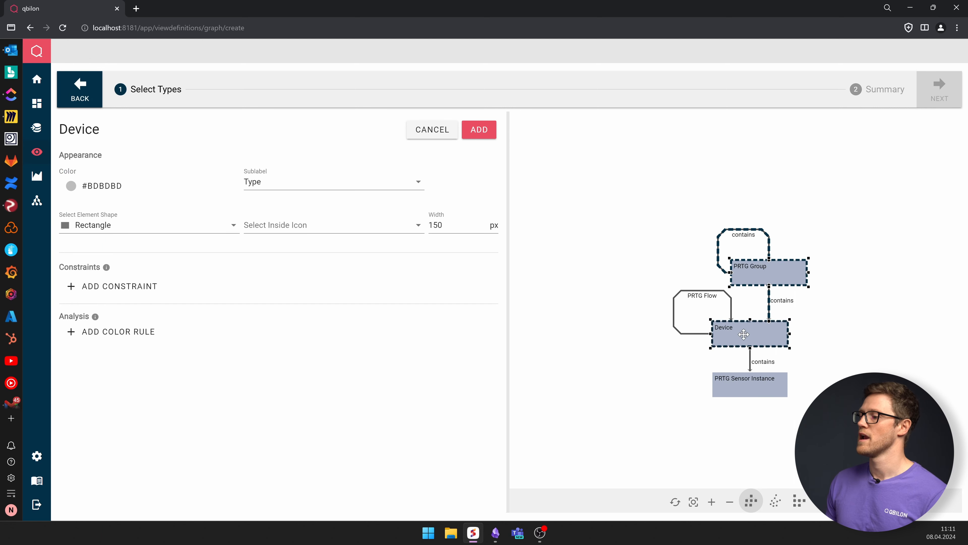
right_click(784, 269)
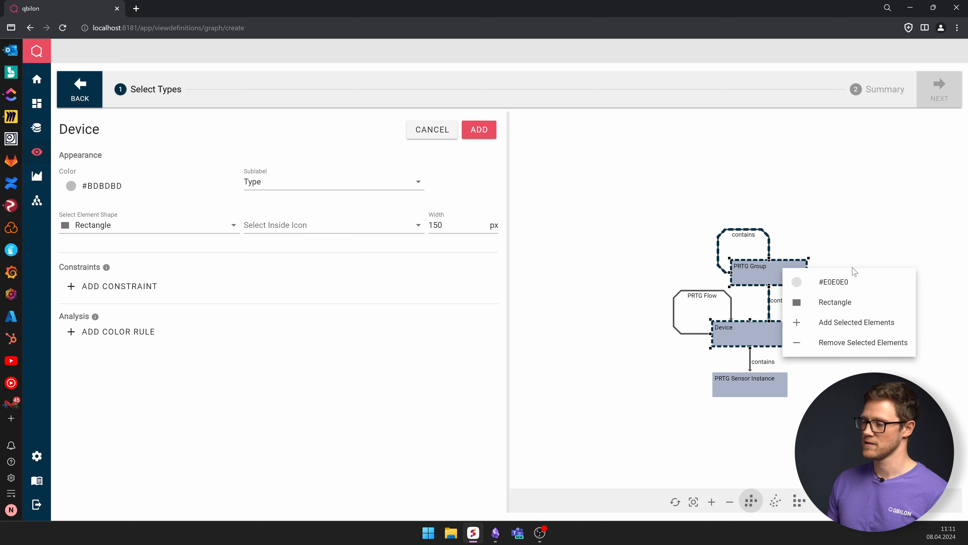
left_click(831, 324)
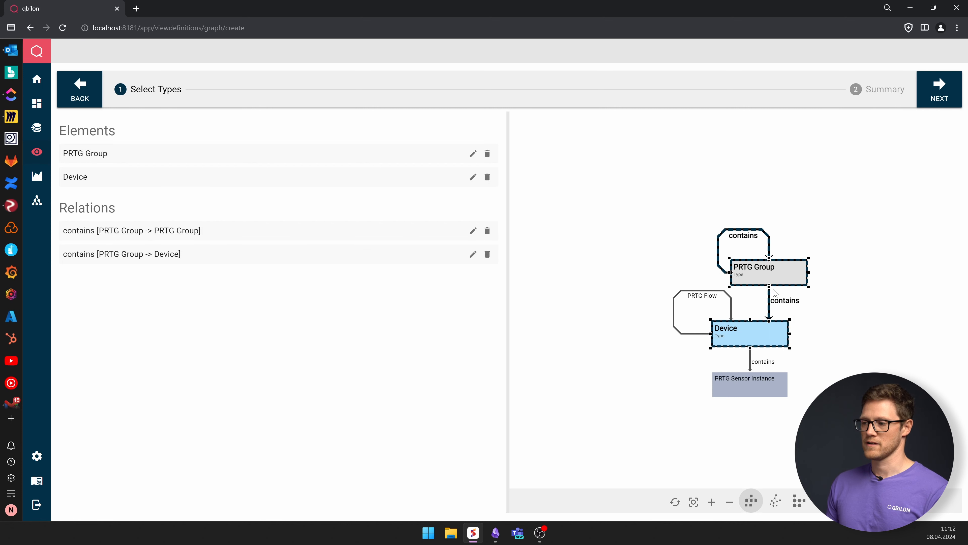
- Change the contains [PRTG Group -> PRTG Group] relation's appearance to Container
left_click(473, 231)
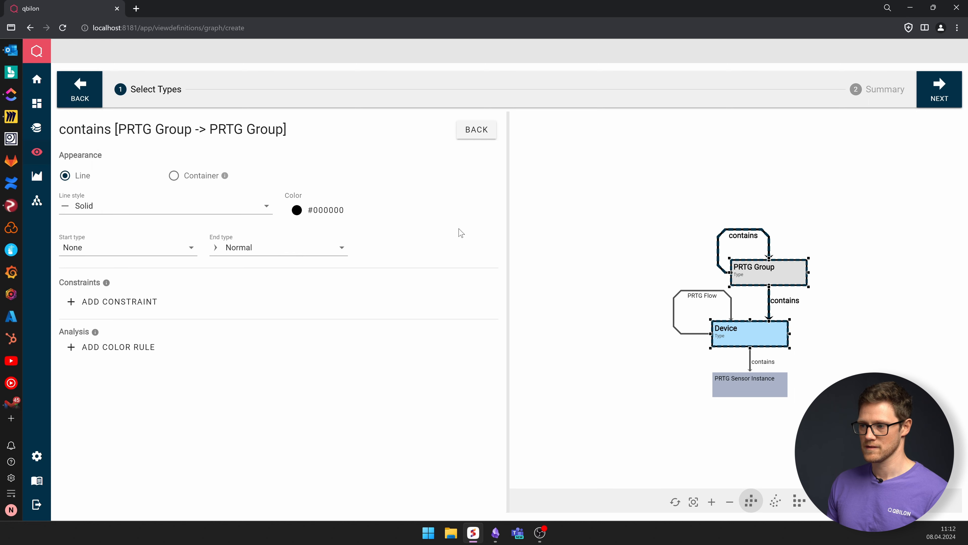
left_click(174, 175)
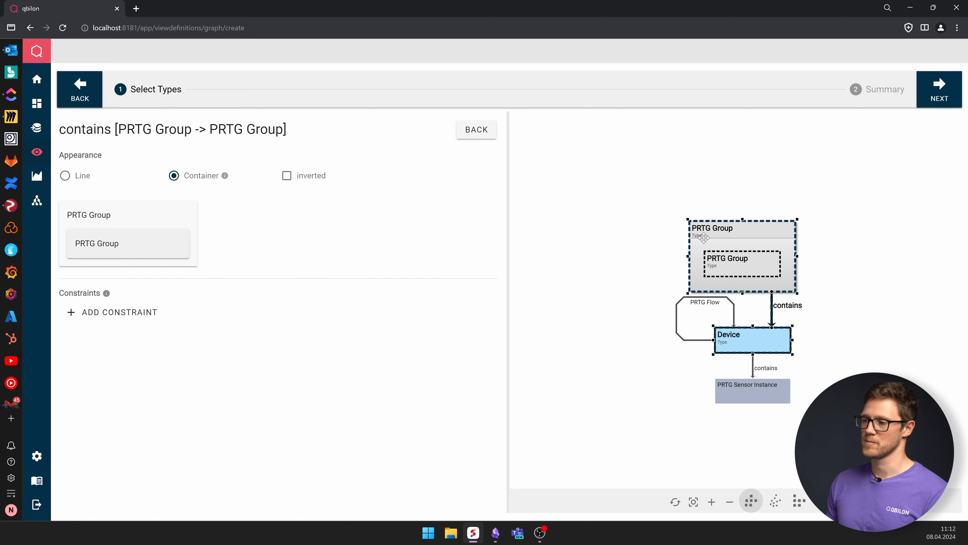
left_click(478, 131)
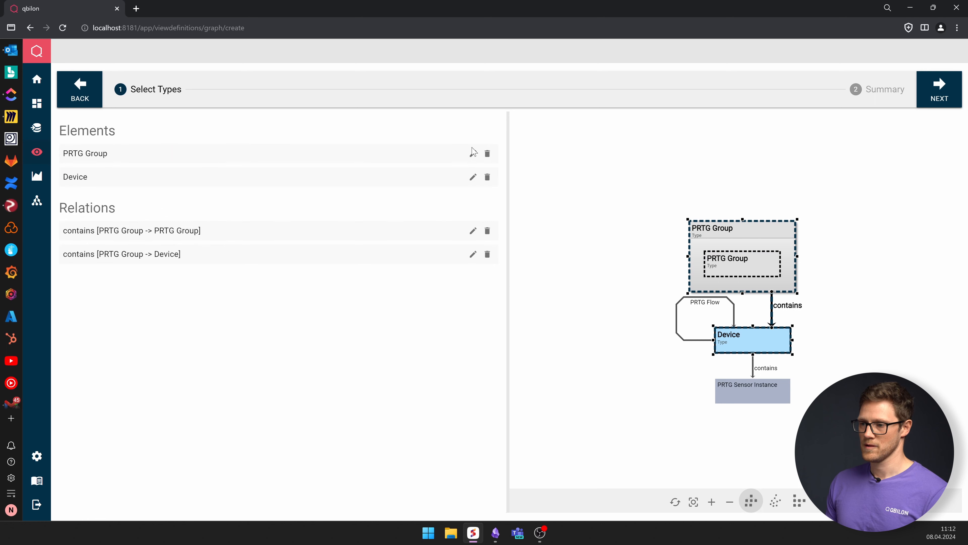
- Change the contains [PRTG Group -> Device] relation's appearance to Container
left_click(473, 254)
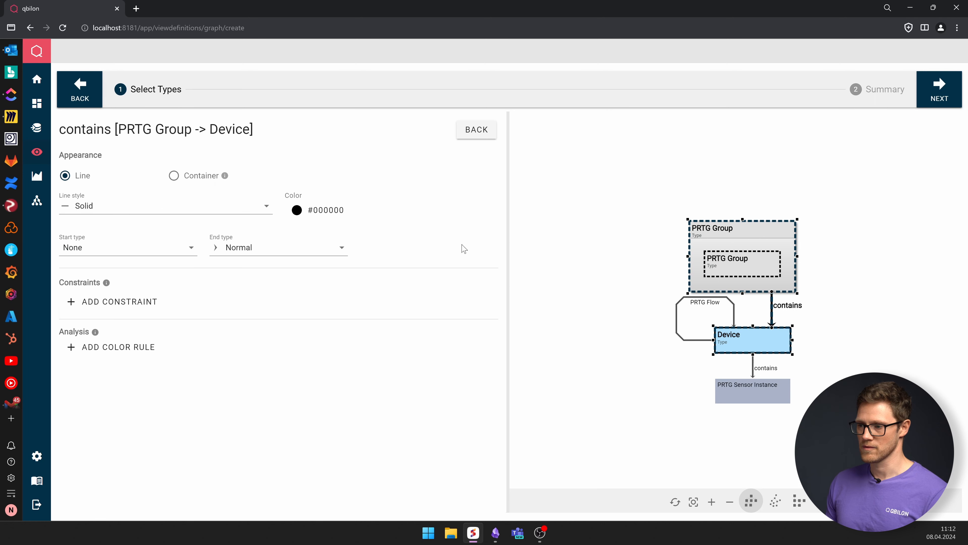
left_click(174, 175)
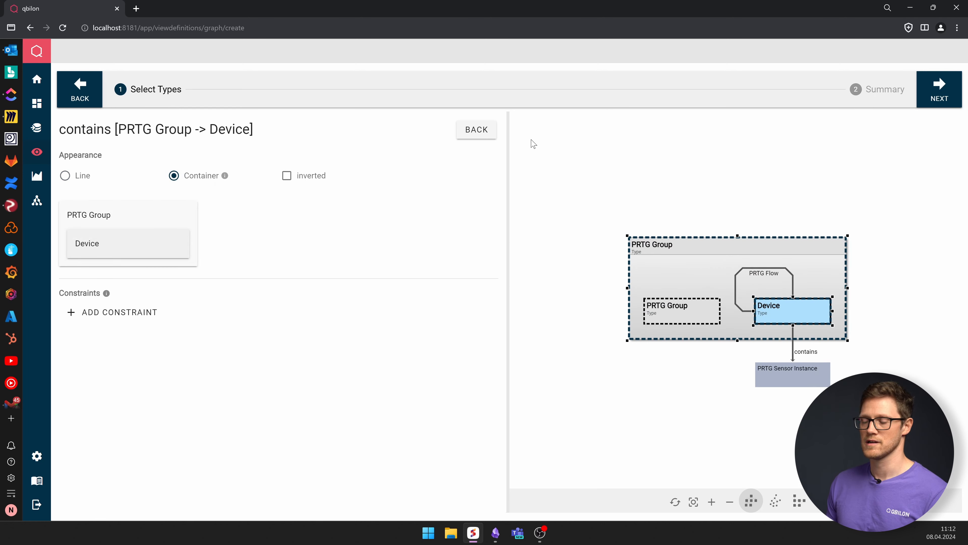
left_click(492, 134)
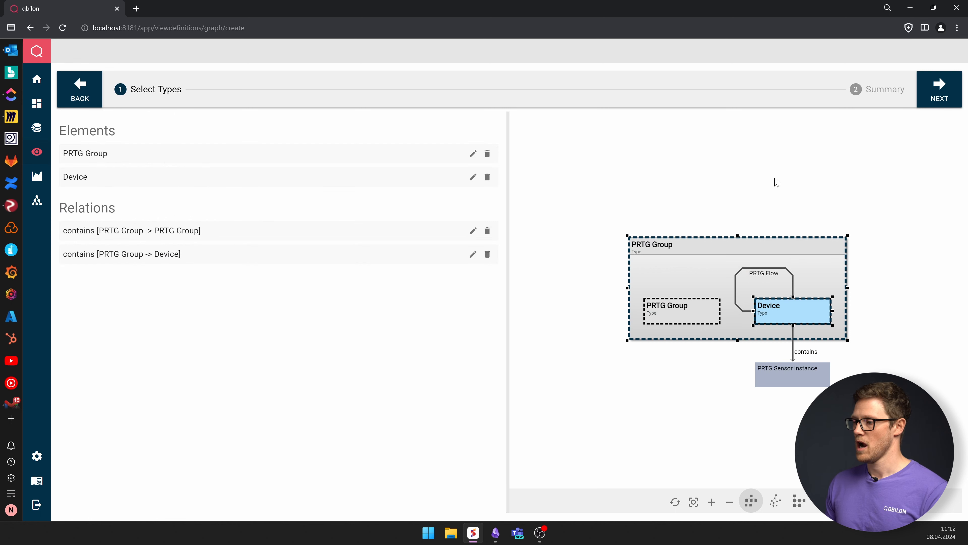
- Go to the summary, name the view "The ultimate Graph View" and save it
left_click(939, 91)
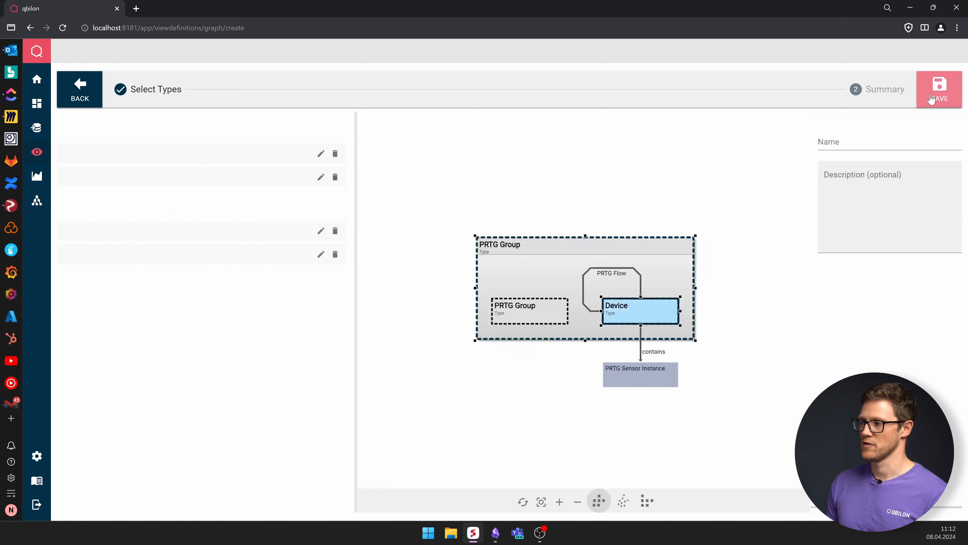
left_click(104, 143)
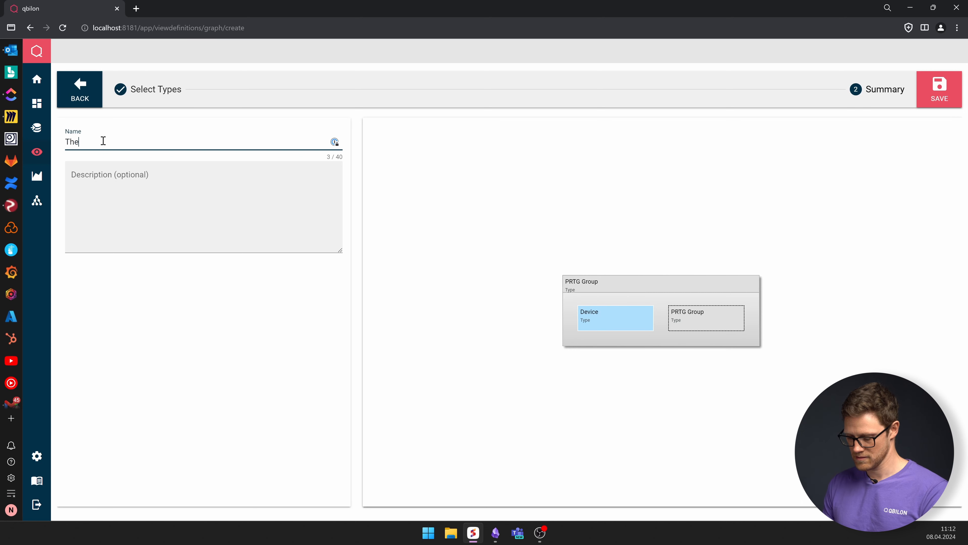
type("The ultimate ")
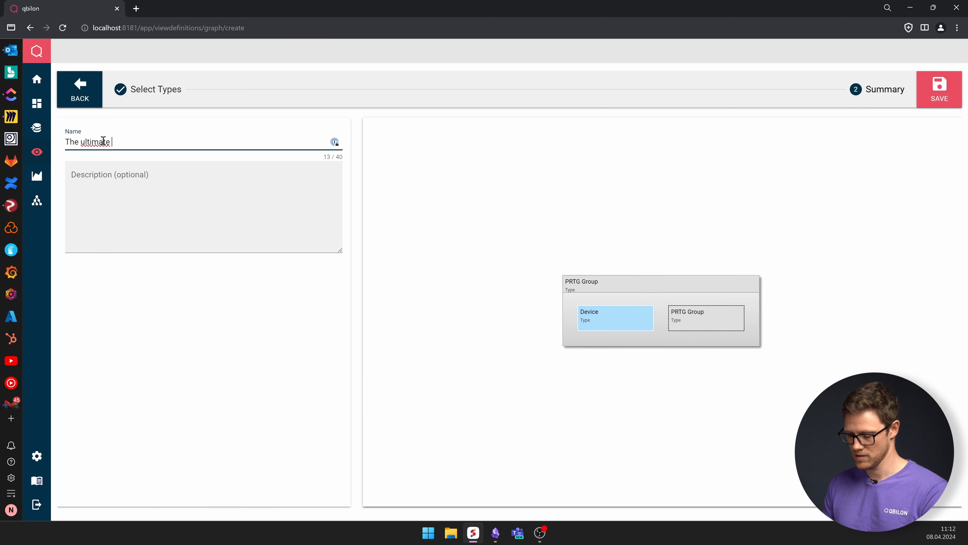
type("Graph View")
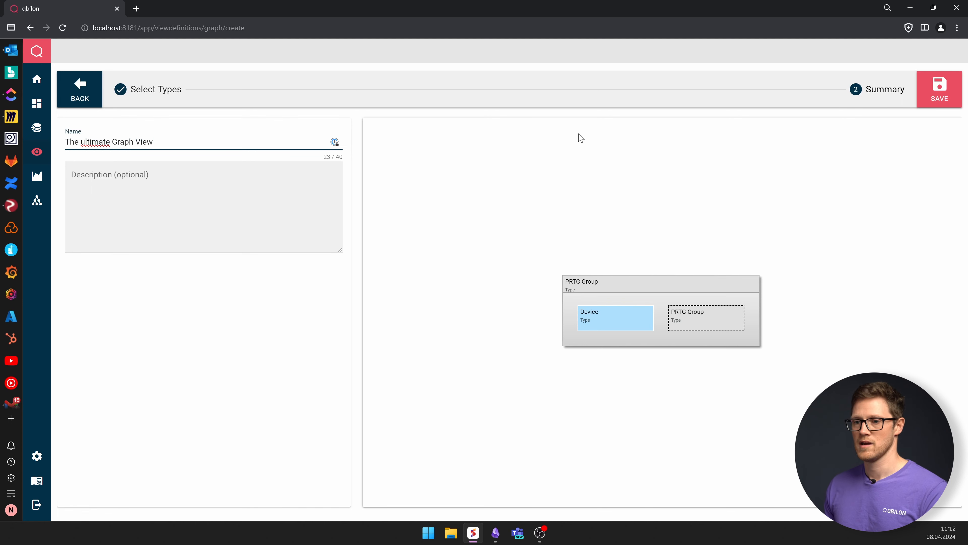
left_click(945, 95)
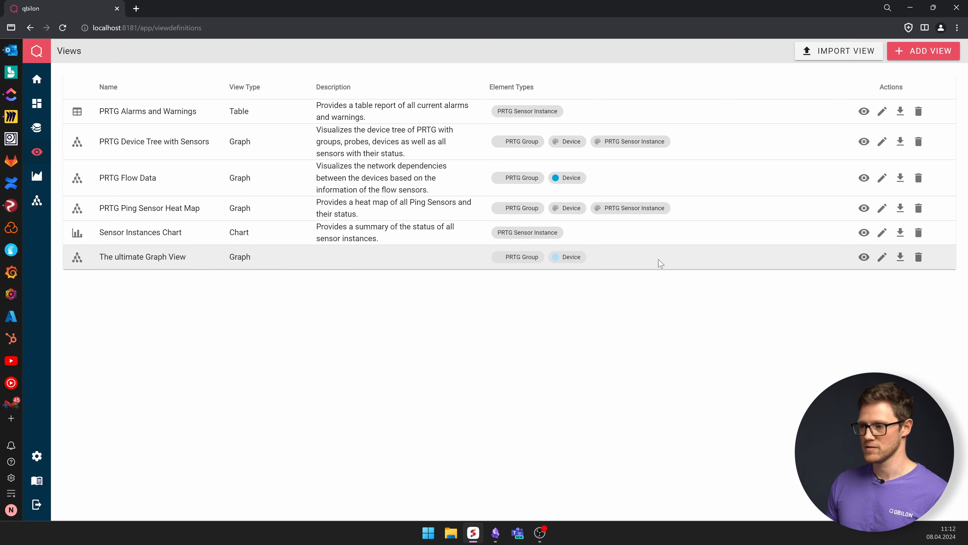
- Open The ultimate Graph View and expand the graph to the deepest level
left_click(864, 259)
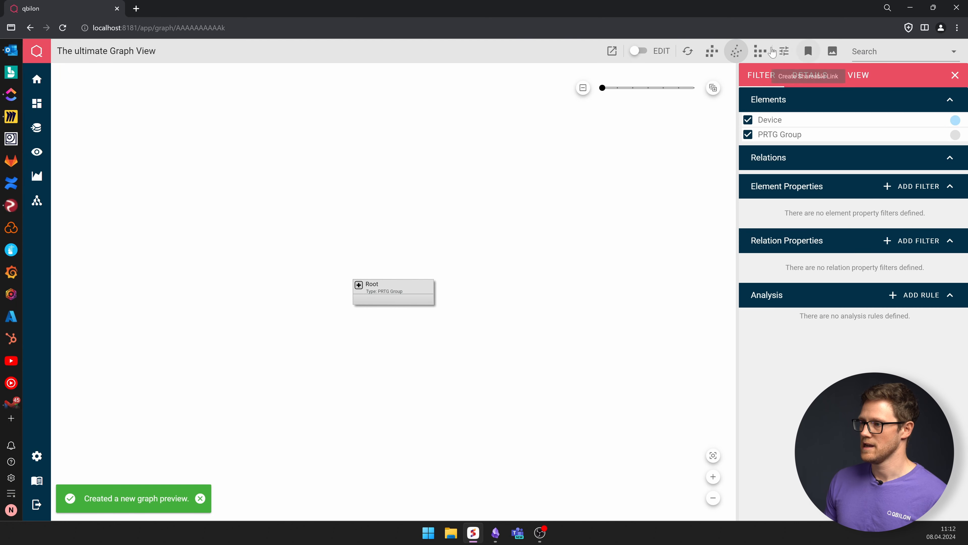
left_click_drag(602, 88, 693, 88)
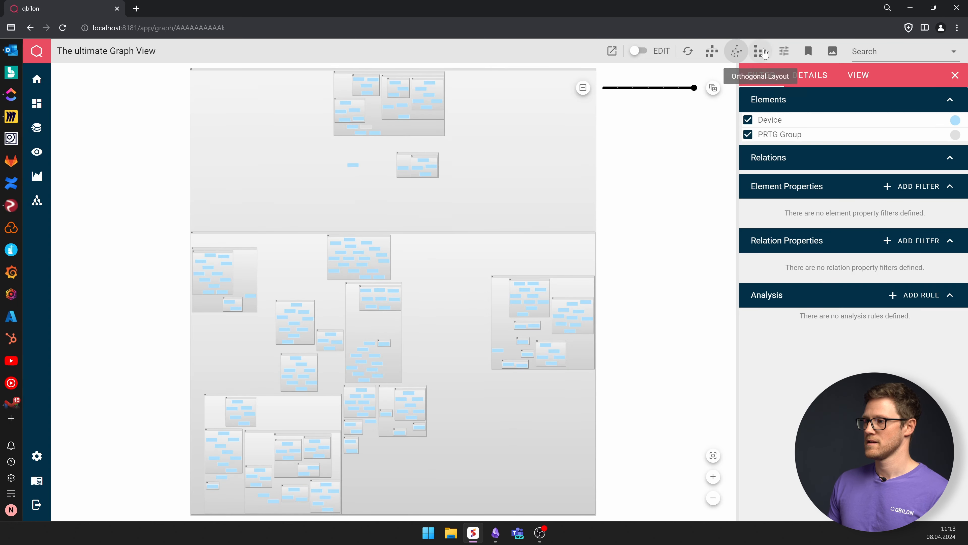
- Switch the graph to the orthogonal layout
left_click(763, 52)
left_click(763, 50)
left_click(764, 50)
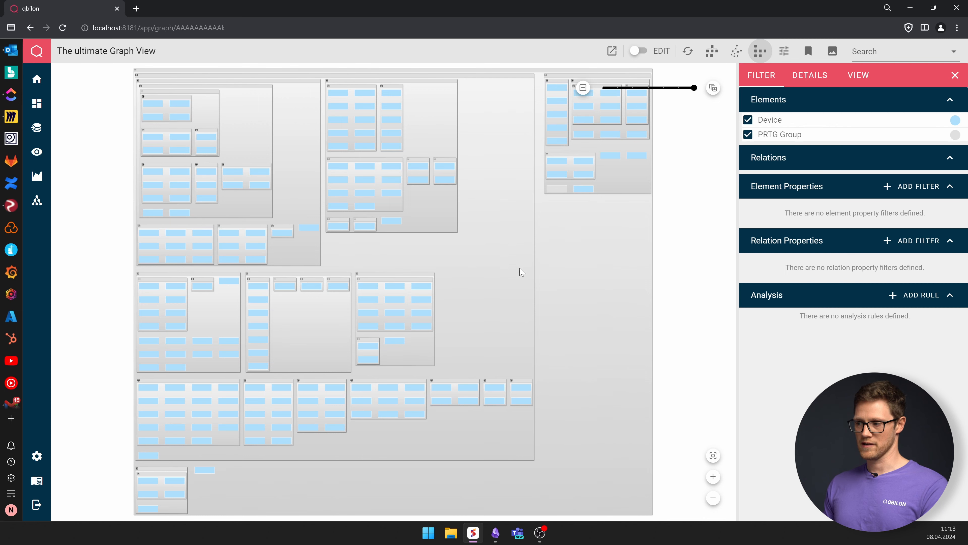
- Start a new color rule for Device elements with the red color #D32F2F
left_click(907, 304)
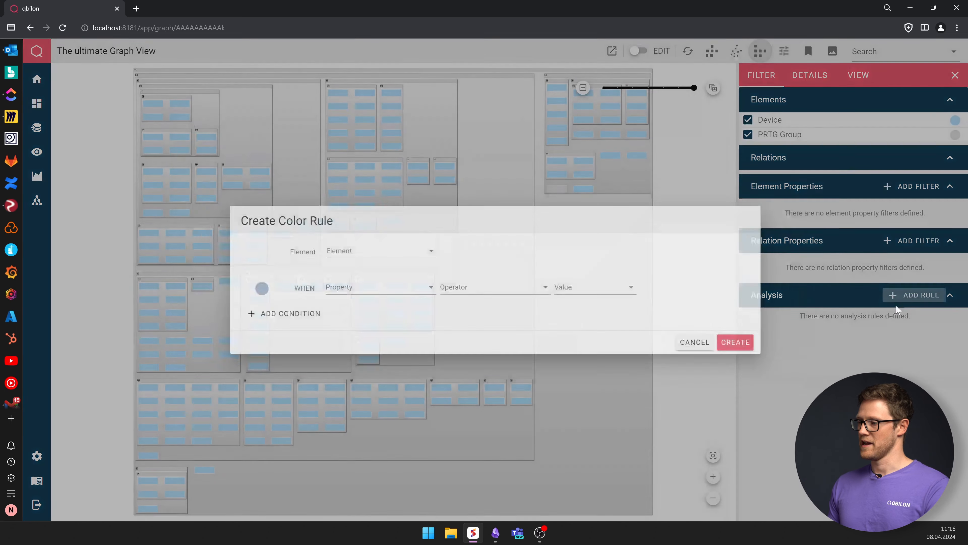
left_click(345, 246)
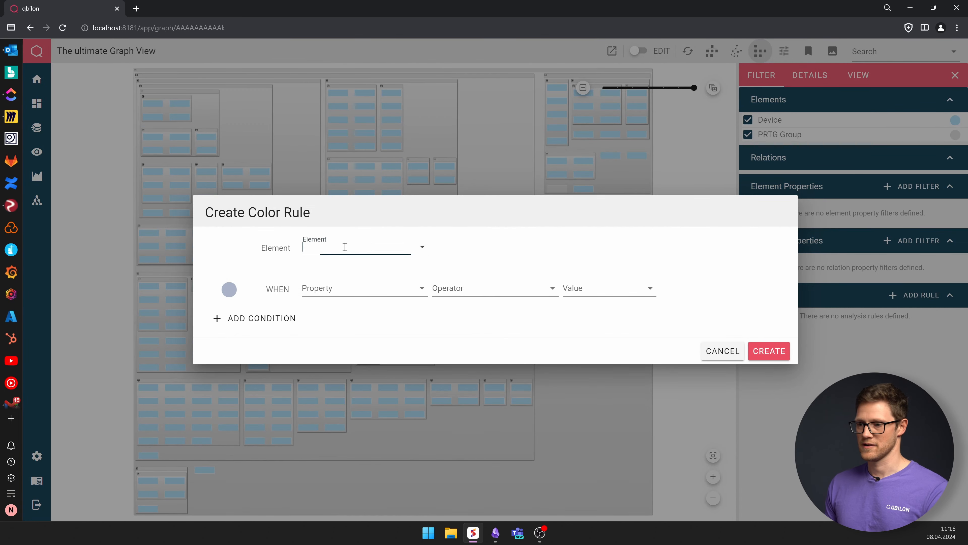
left_click(335, 298)
left_click(229, 289)
left_click(349, 451)
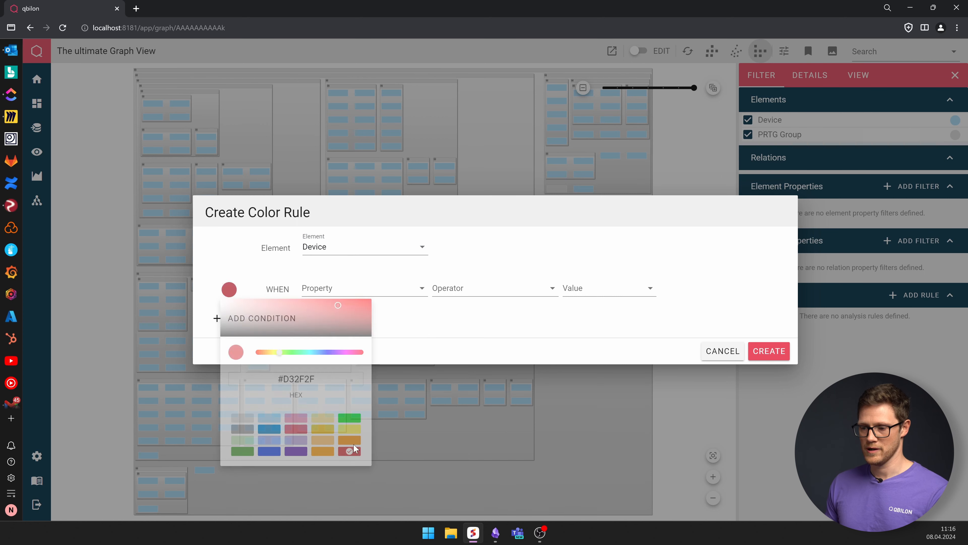
- Set the rule's condition property to Last Seen with the operator before
left_click(383, 290)
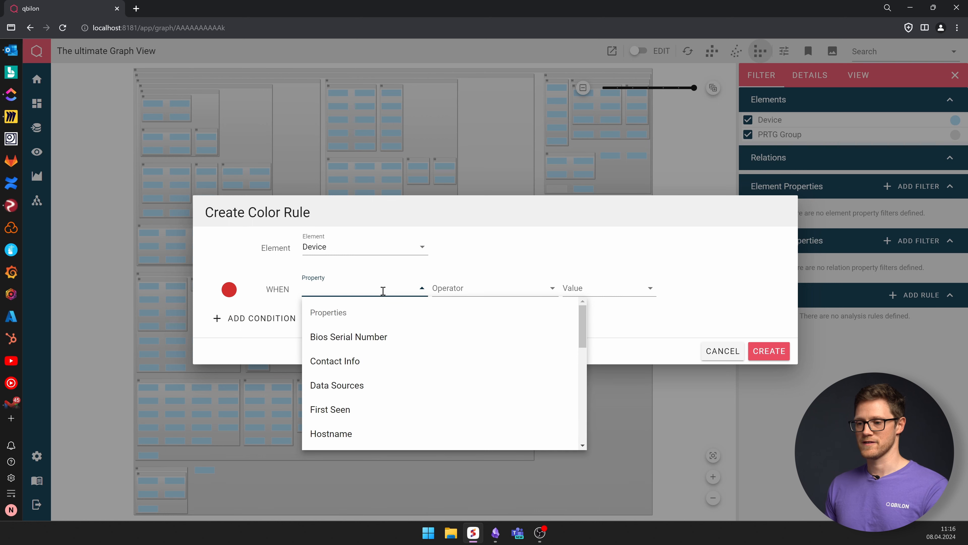
type("last")
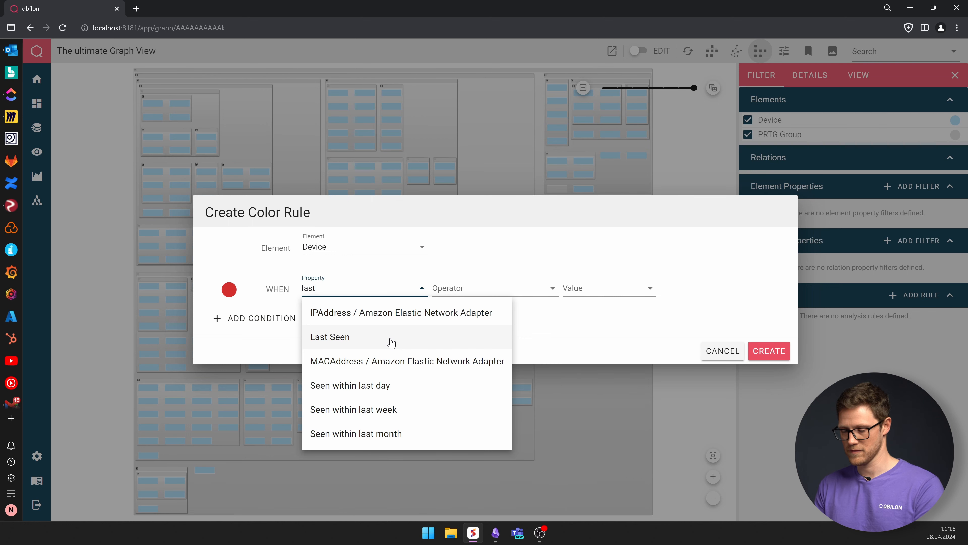
left_click(483, 340)
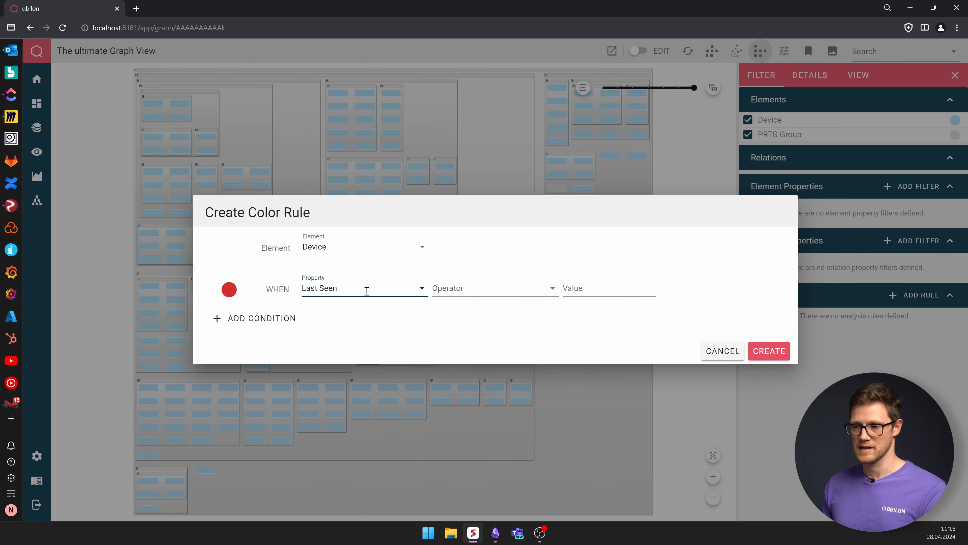
left_click(486, 284)
left_click(499, 288)
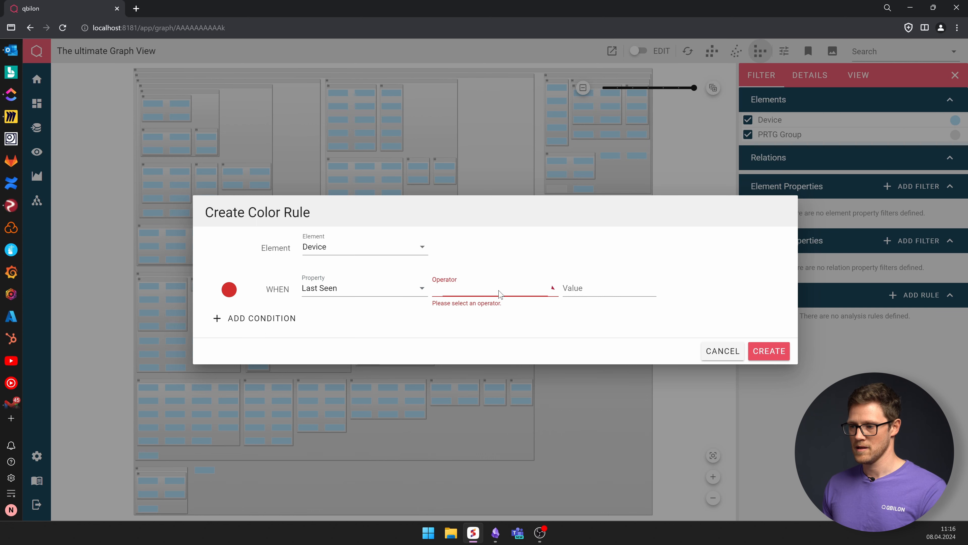
left_click(473, 368)
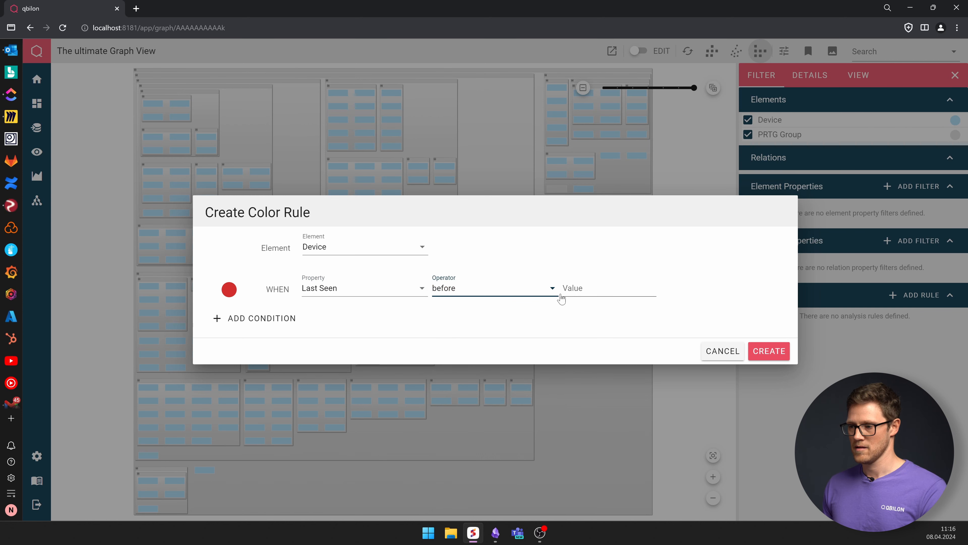
- Set the condition's value to 8.4.2024, 00:00:00 in the date picker
left_click(618, 288)
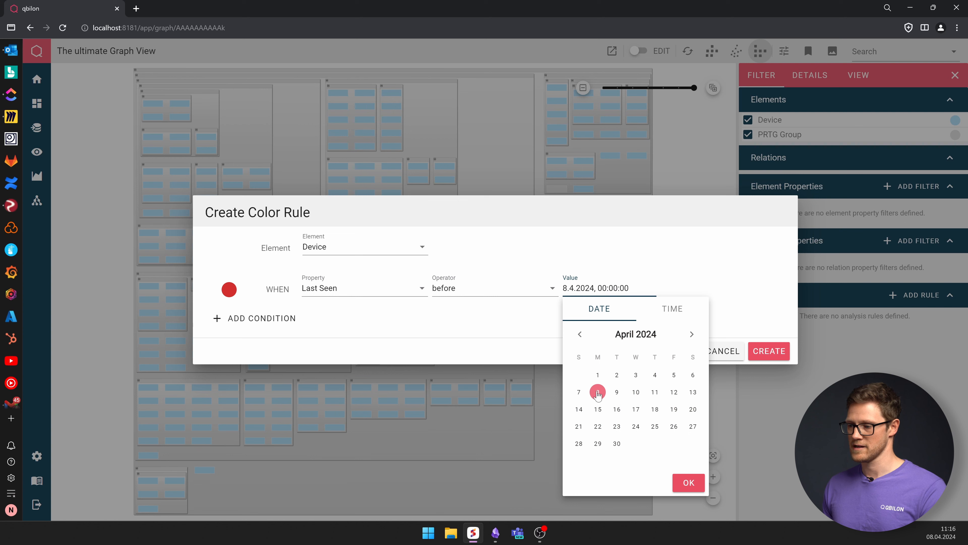
left_click(529, 336)
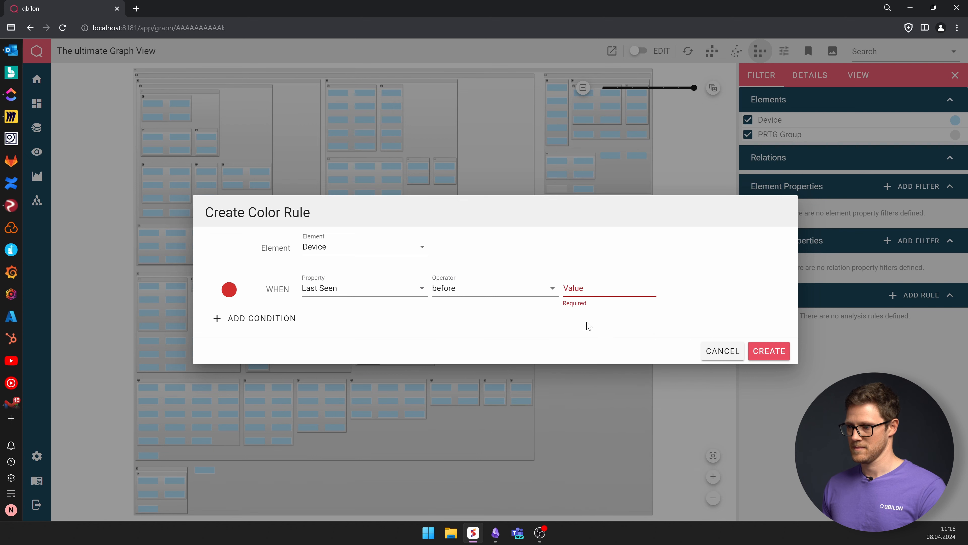
left_click(588, 299)
left_click(687, 480)
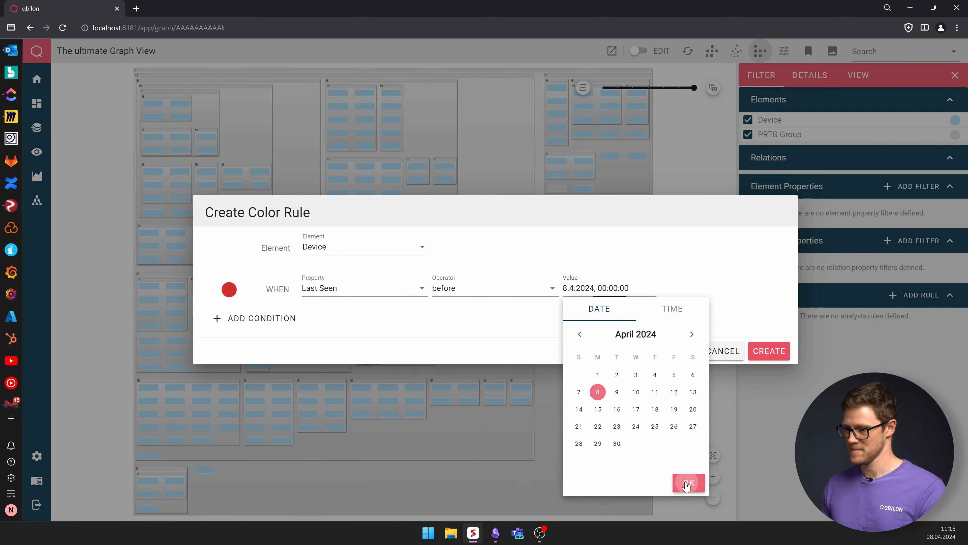
- Create the color rule and edit its Last Seen date value to 9.4.2024, 00:00:00
left_click(779, 352)
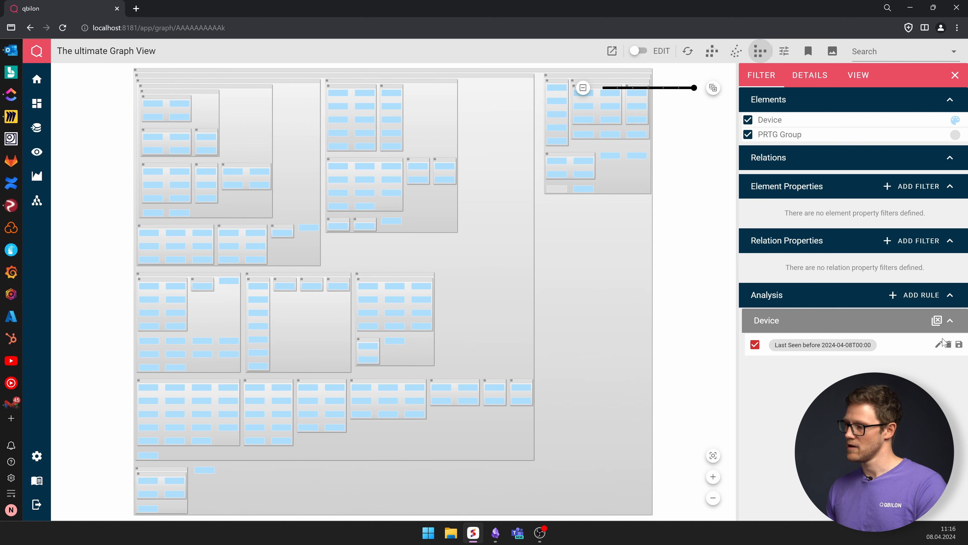
left_click(937, 344)
left_click(610, 267)
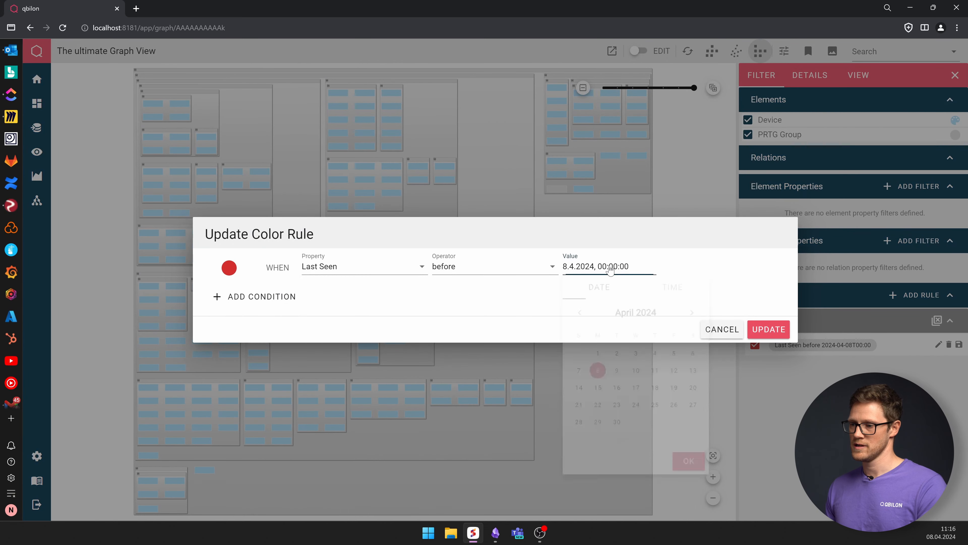
left_click(617, 371)
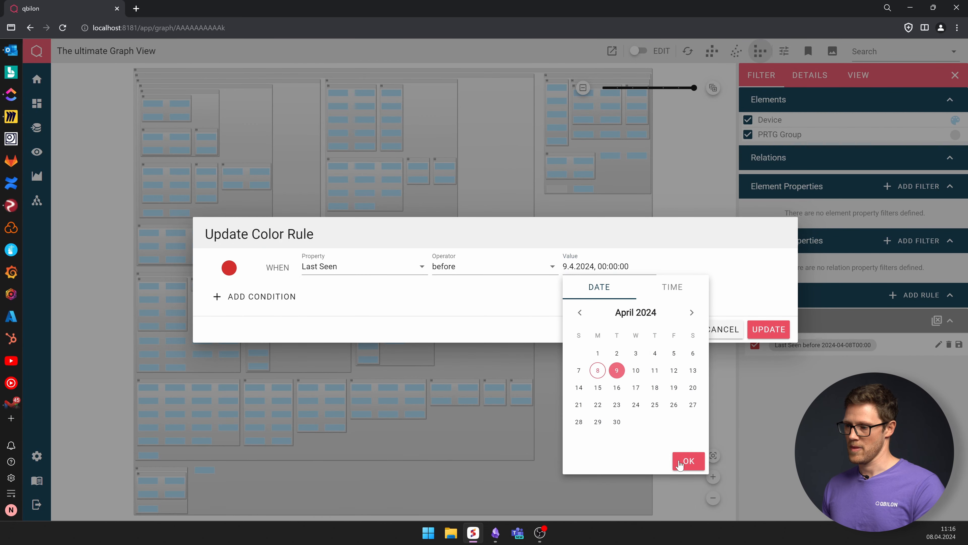
left_click(770, 332)
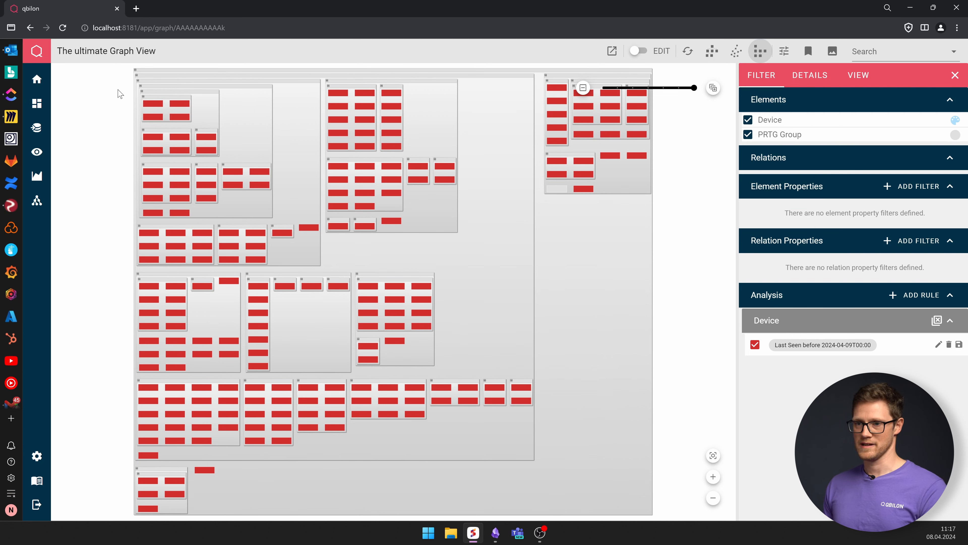
- Start a new table view with PRTG Sensor Instance as the row entry type and continue to the columns
mouse_move(28, 101)
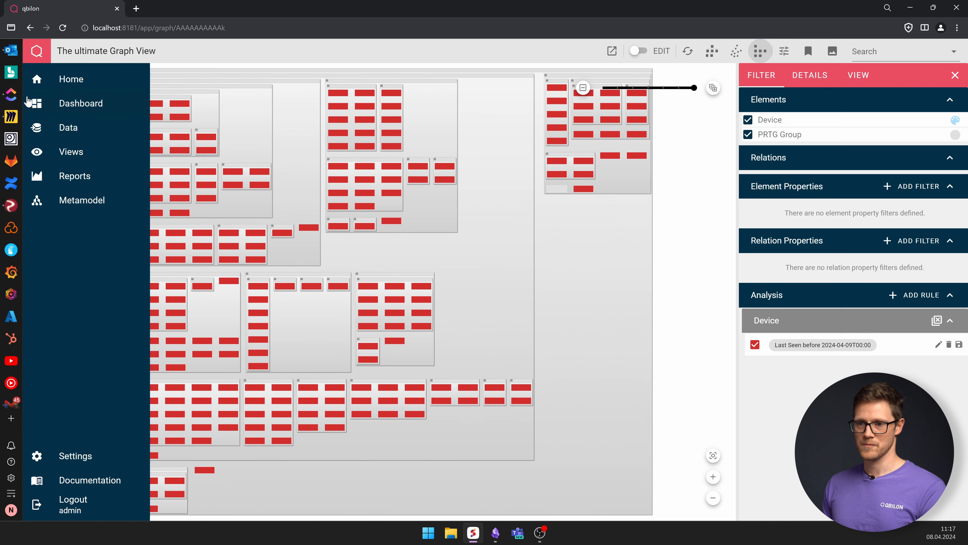
left_click(57, 153)
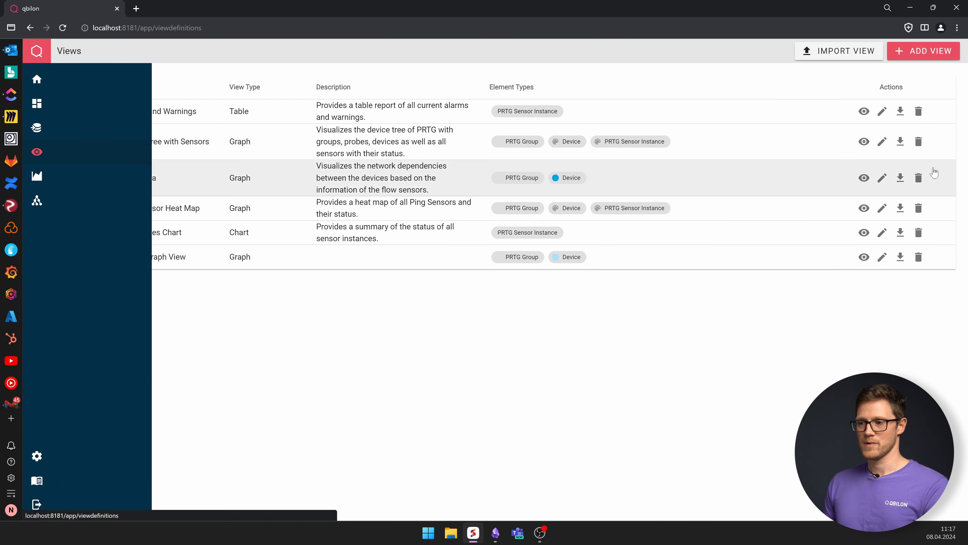
left_click(923, 51)
left_click(511, 269)
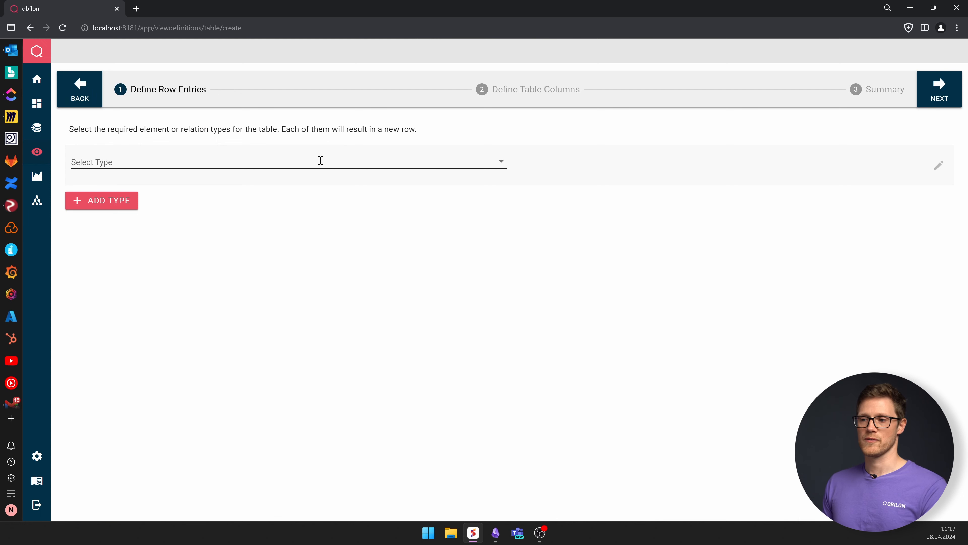
left_click(320, 160)
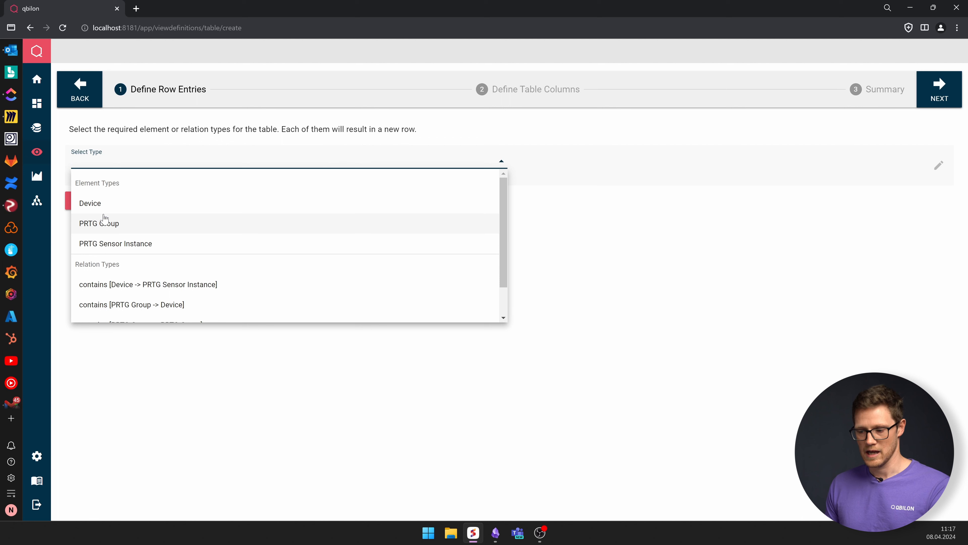
left_click(133, 213)
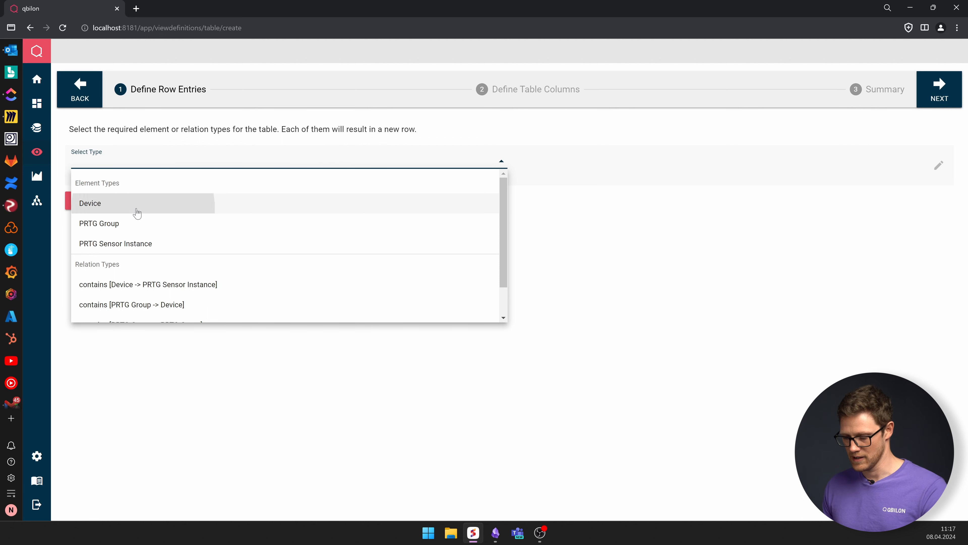
left_click(120, 159)
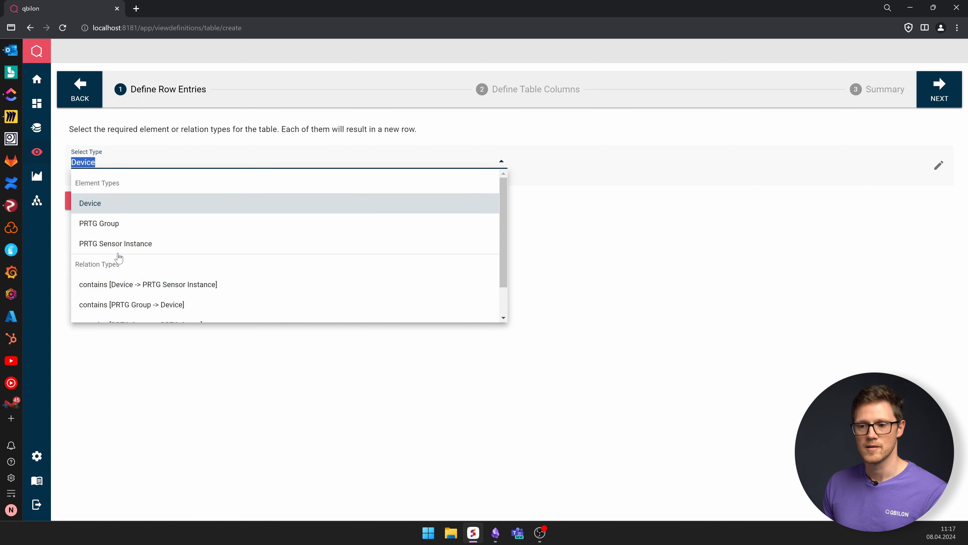
left_click(139, 251)
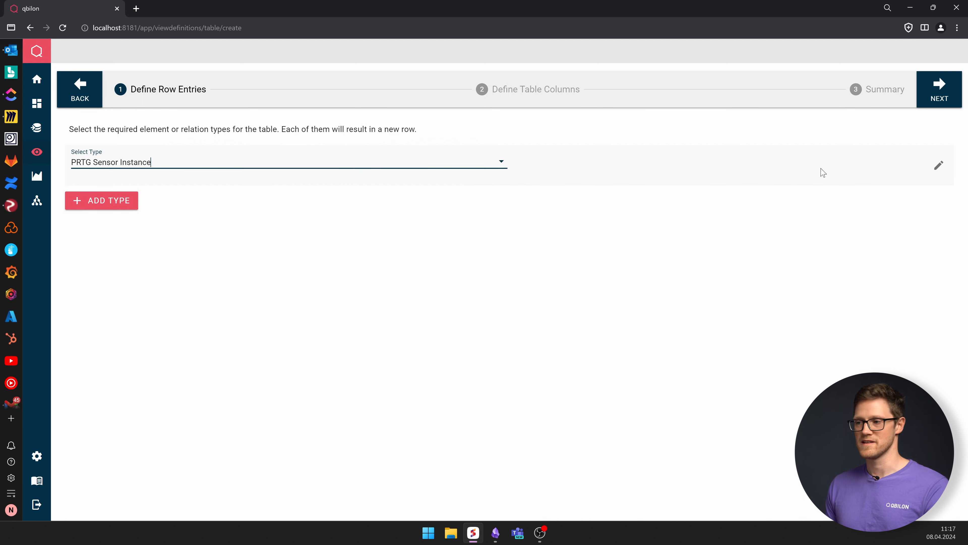
left_click(938, 87)
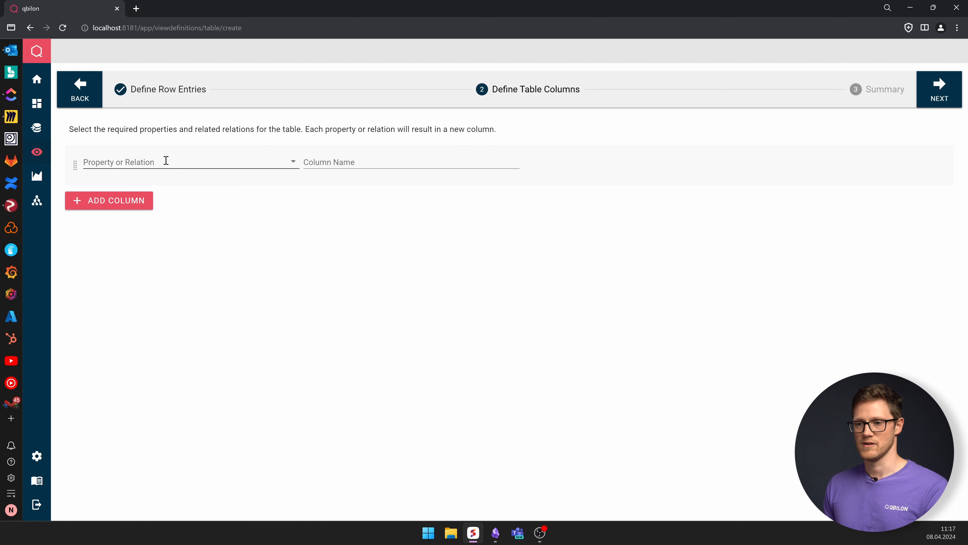
- Add a PRTG Name column to the table
left_click(166, 161)
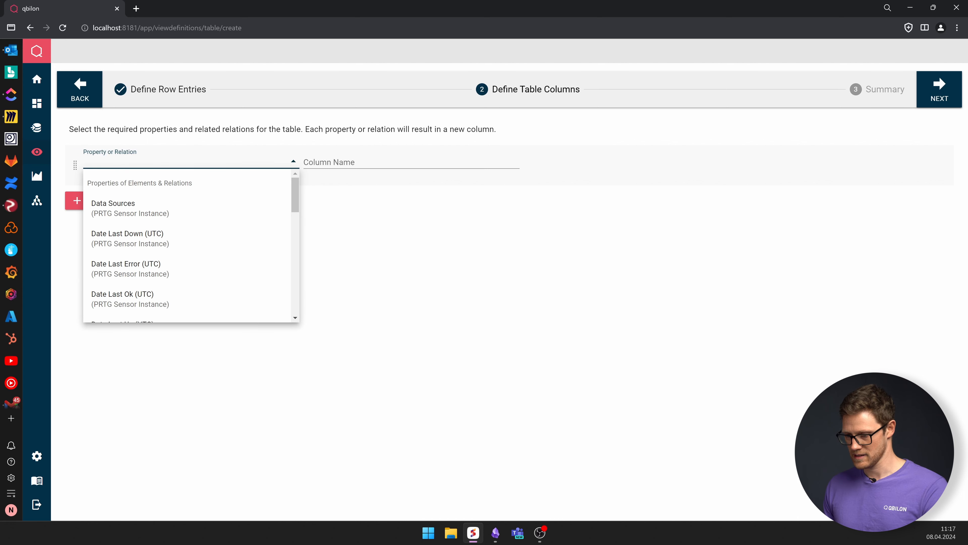
key("alt+Tab")
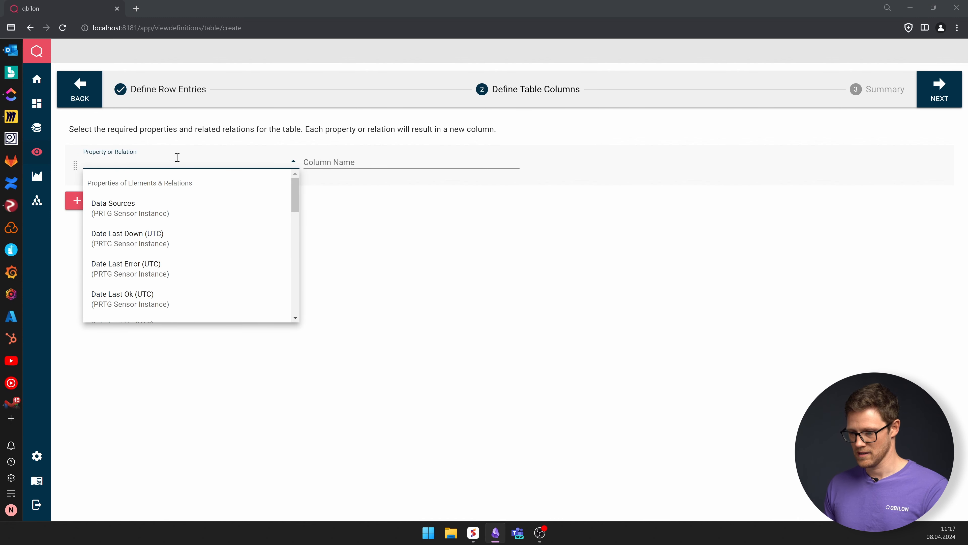
key("alt+Tab")
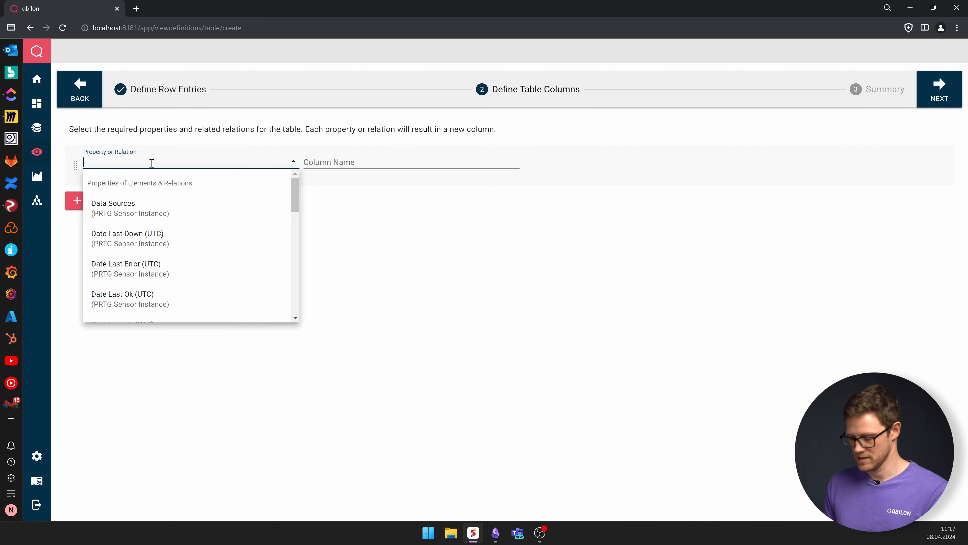
type("prtg")
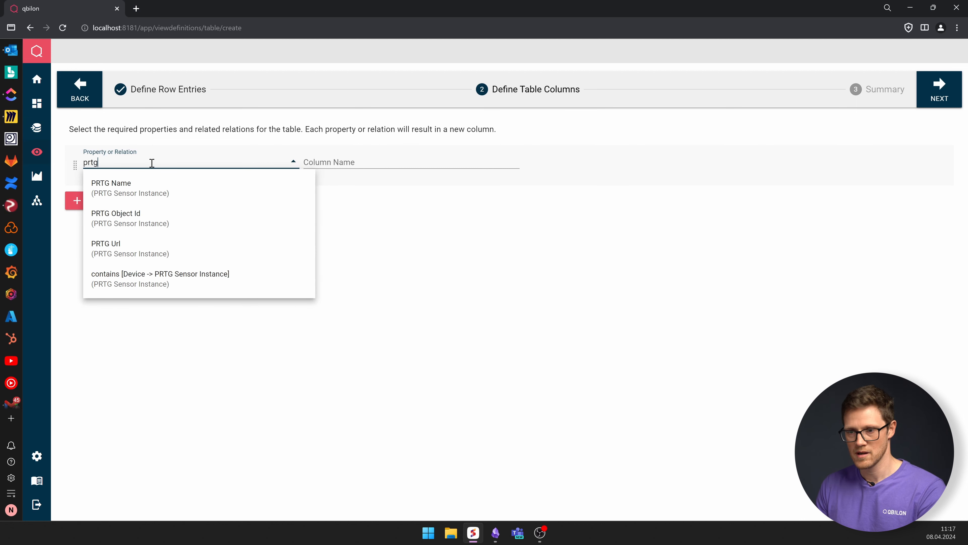
key("Down")
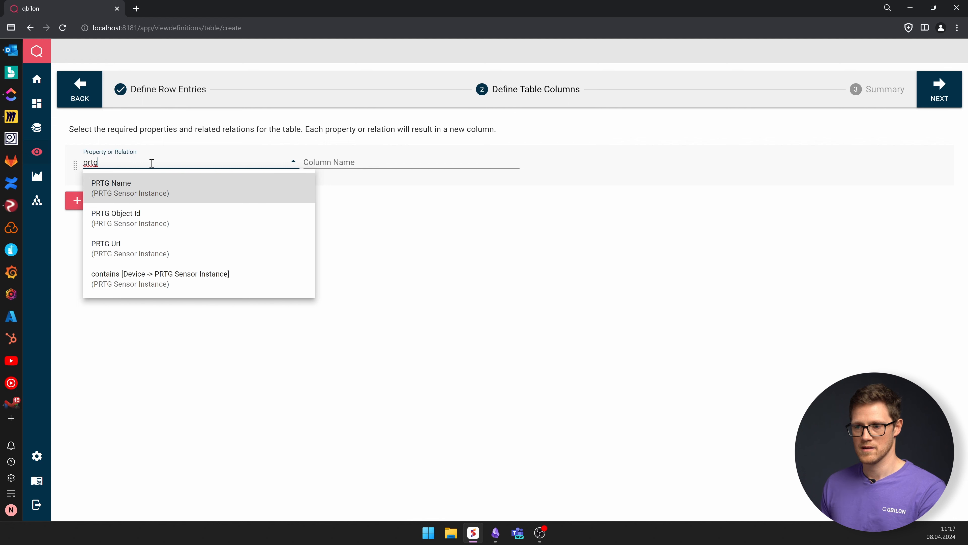
left_click(199, 188)
- Add a Status column to the table
left_click(119, 201)
left_click(126, 204)
type("statu")
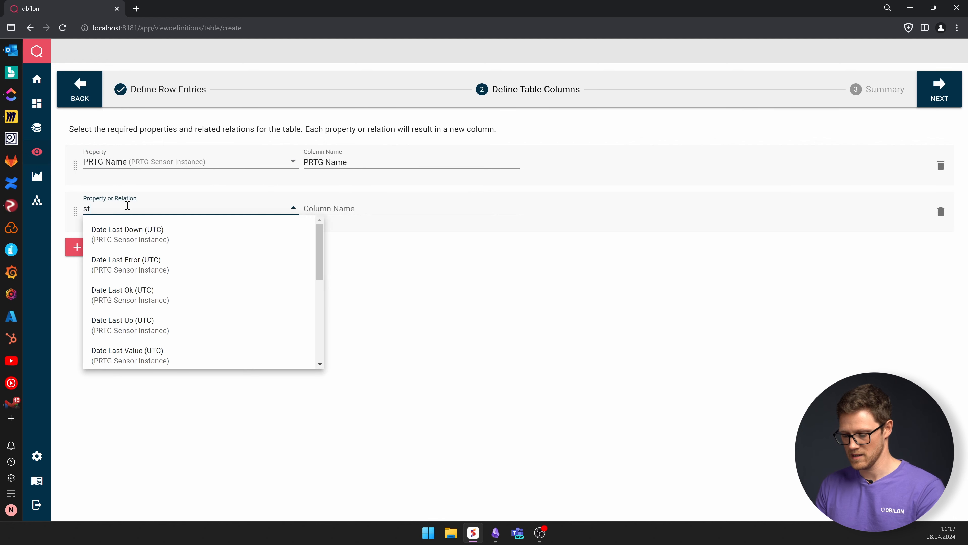
left_click(128, 229)
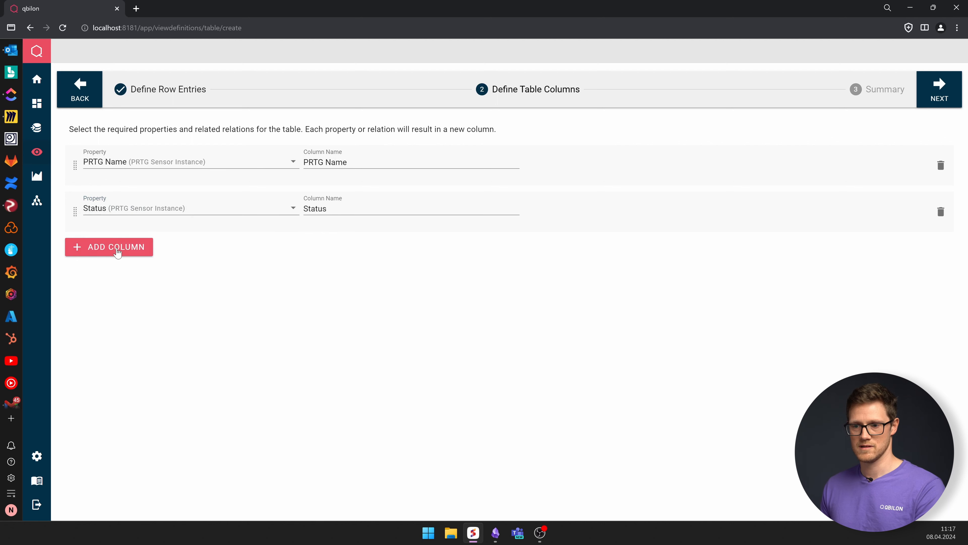
- Add a Sensor Type column to the table
left_click(115, 248)
left_click(123, 253)
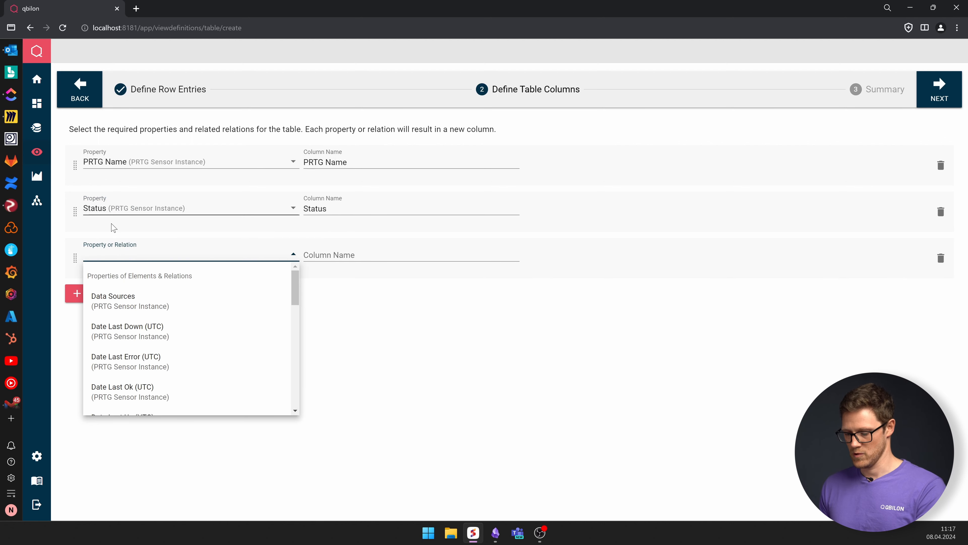
type("sensor")
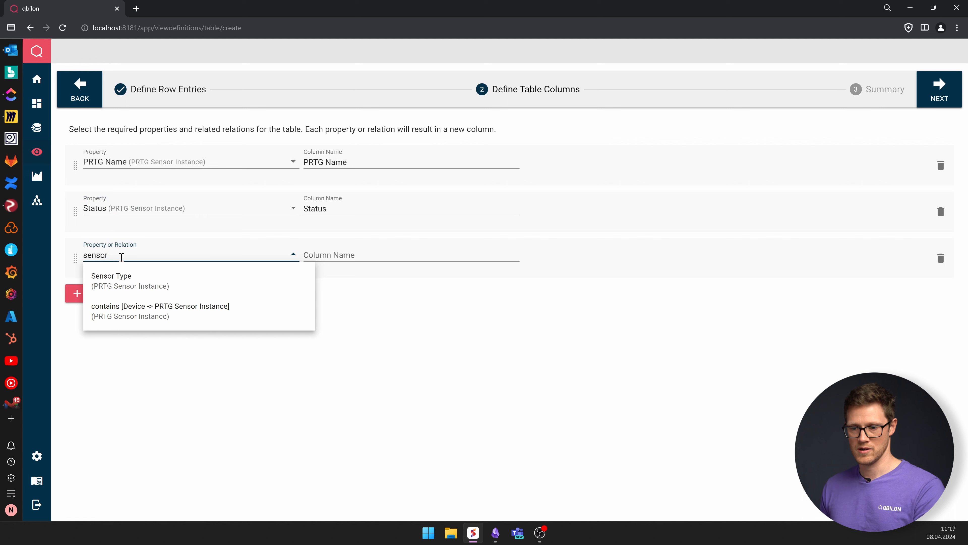
left_click(126, 278)
- Add a Date Last Value (UTC) column to the table
left_click(118, 297)
left_click(120, 301)
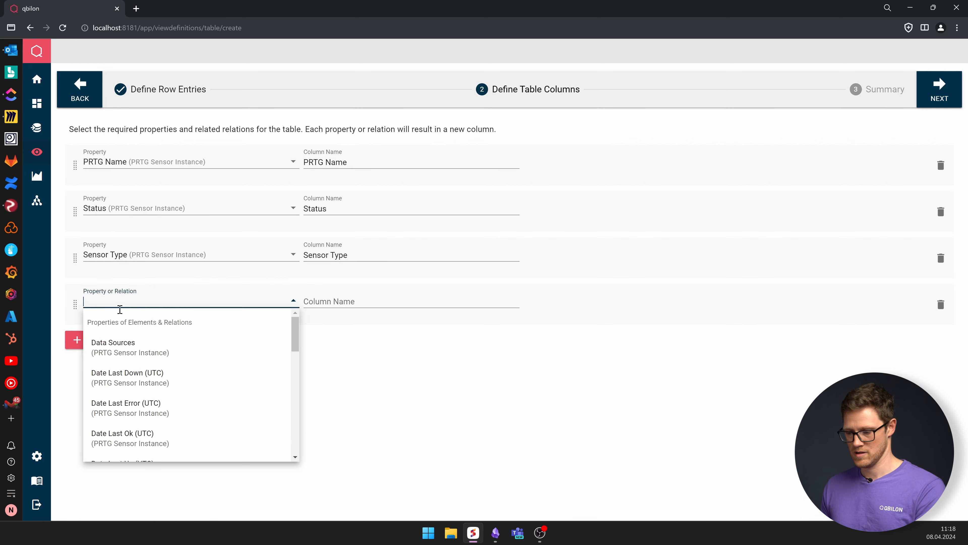
type("data")
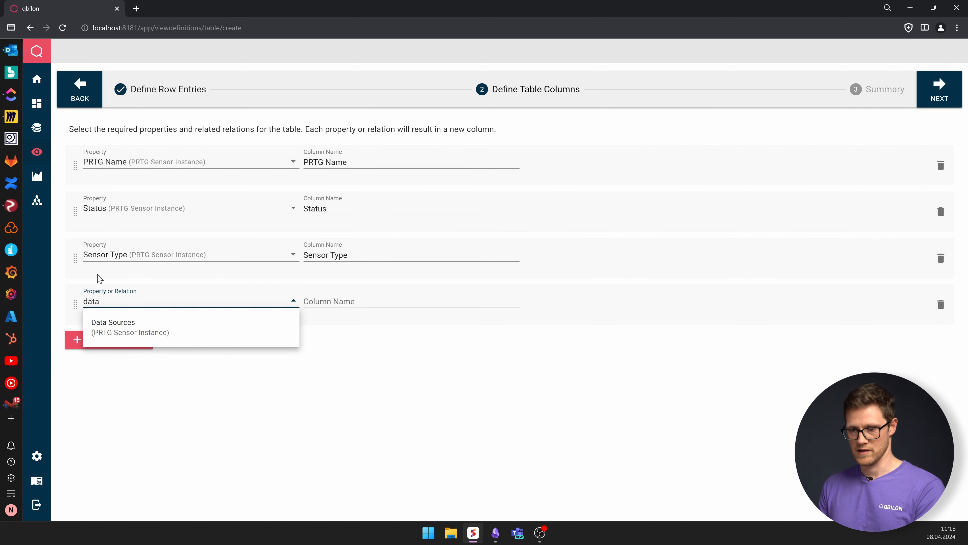
key("BackSpace")
key("BackSpace")
key("BackSpace")
key("BackSpace")
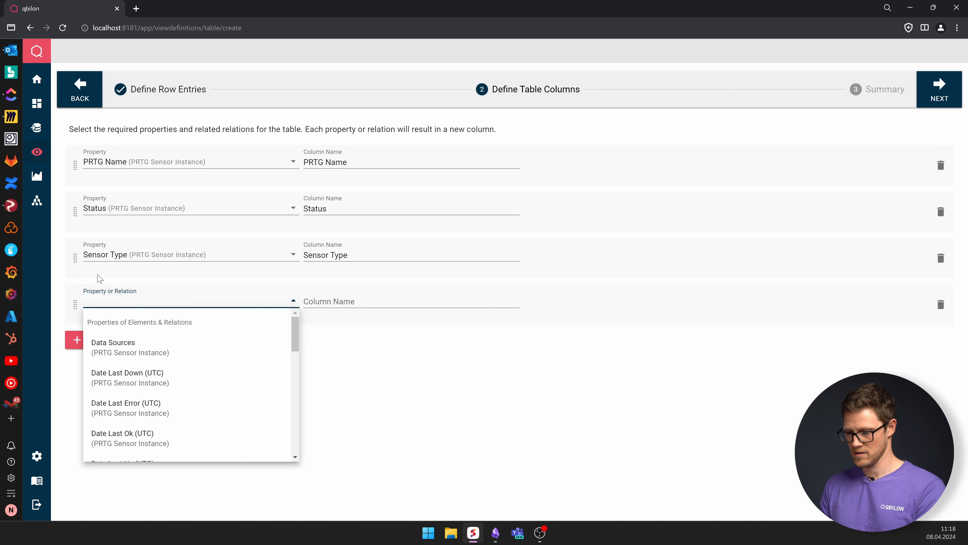
type("lac")
key("BackSpace")
key("BackSpace")
key("BackSpace")
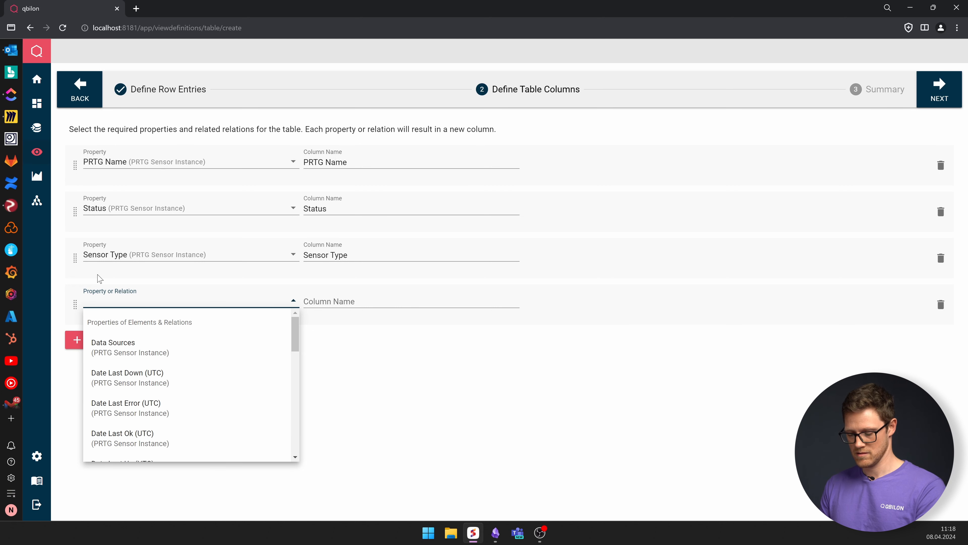
type("last v")
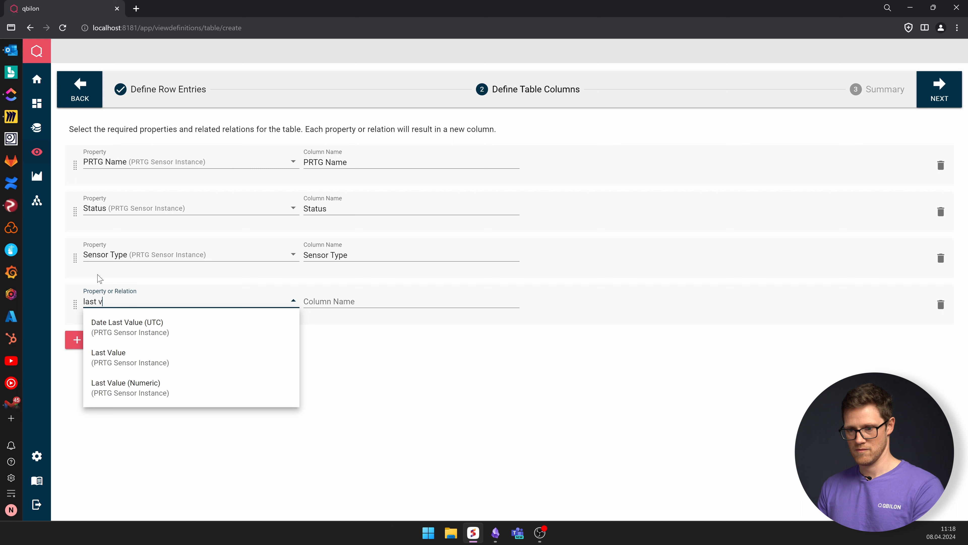
left_click(112, 328)
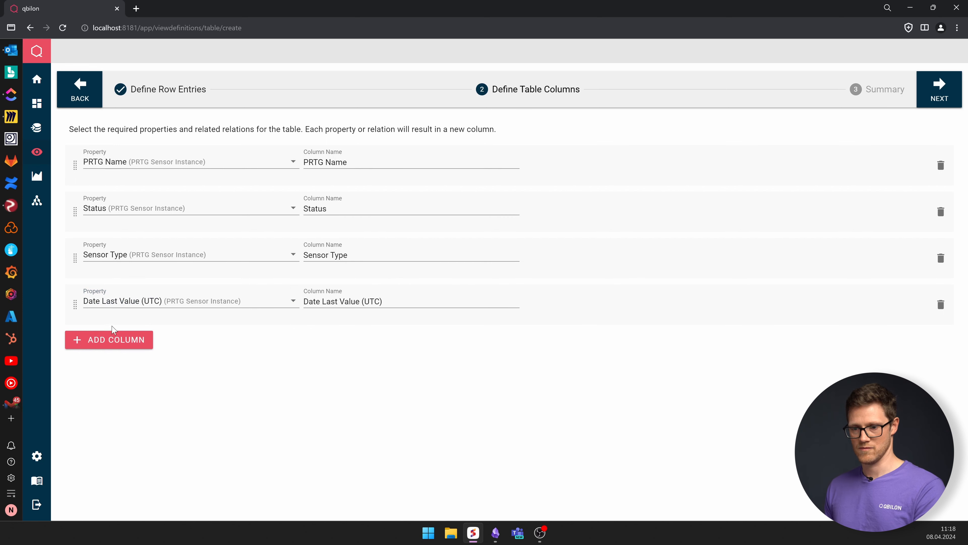
- Add a Tags column to the table
left_click(112, 339)
left_click(113, 346)
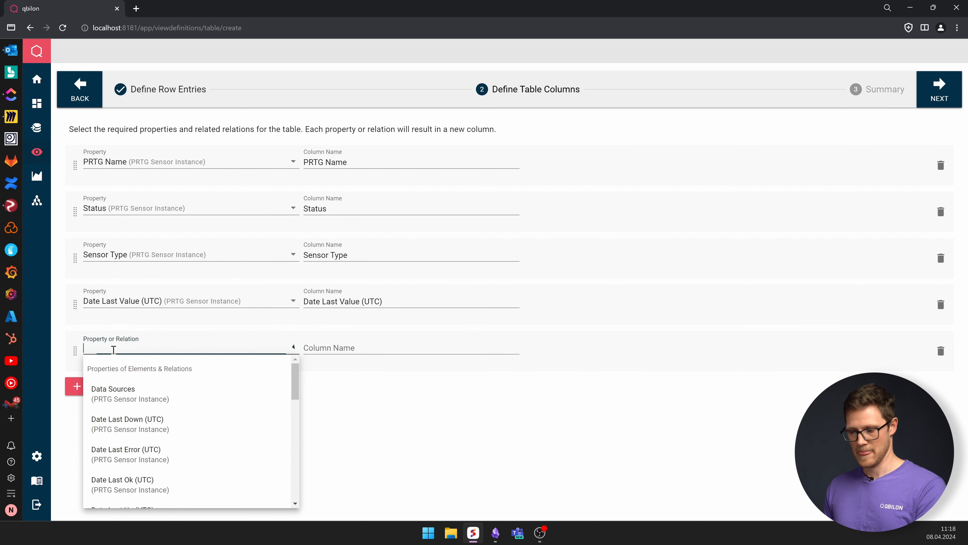
type("tags")
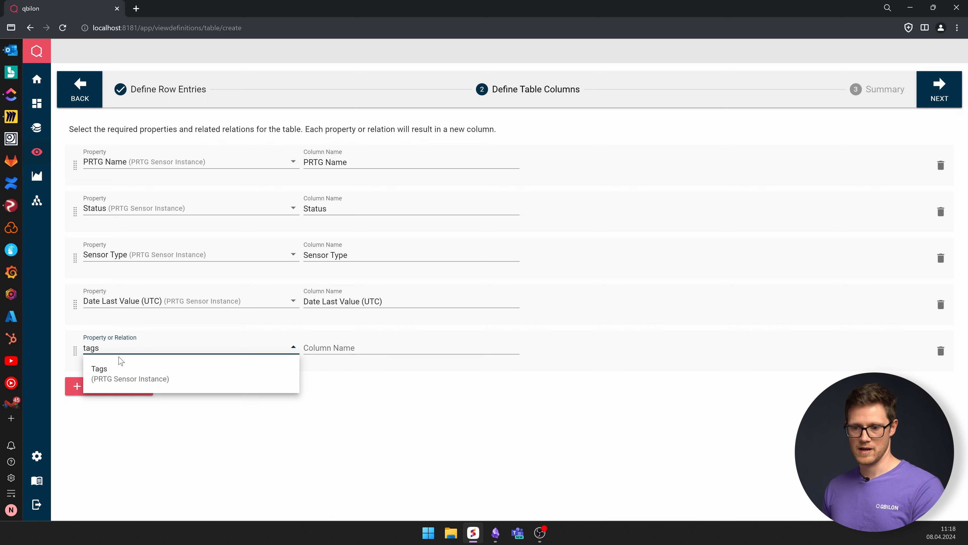
left_click(119, 372)
- Add a PRTG Url column to the table
left_click(119, 390)
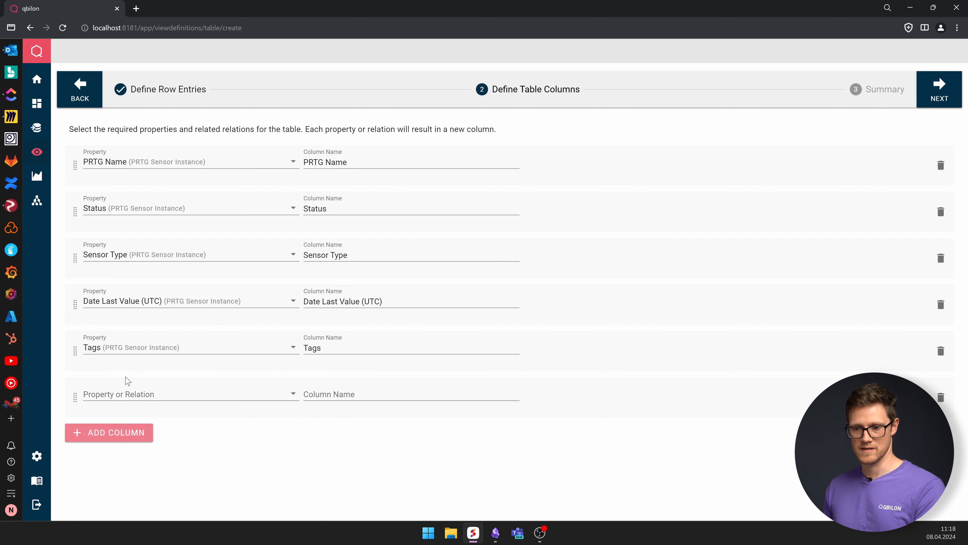
left_click(122, 392)
type("prtg")
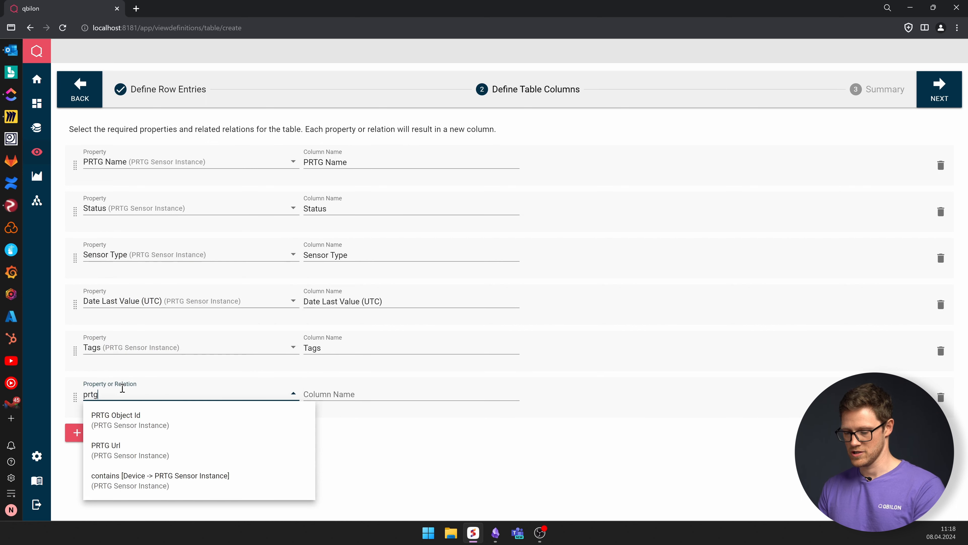
left_click(131, 454)
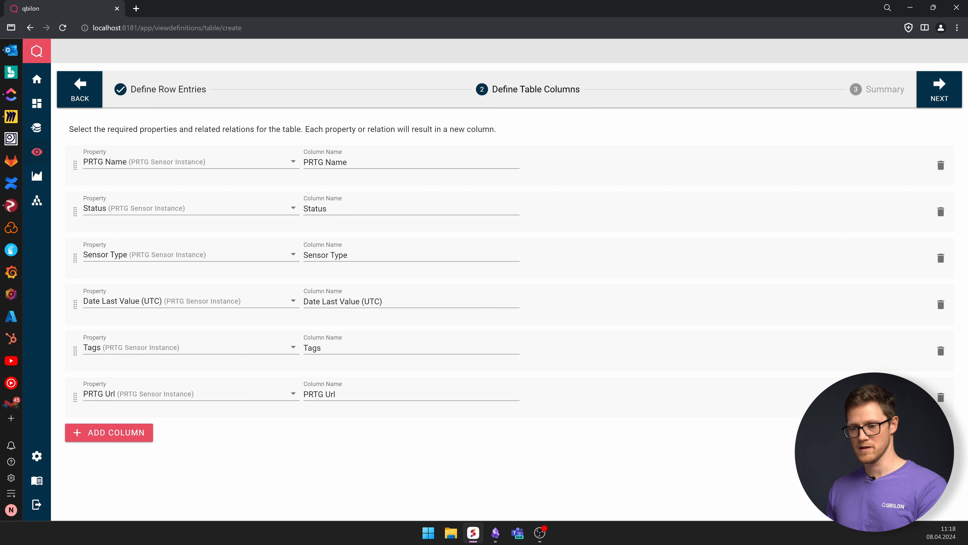
left_click(115, 435)
left_click(122, 441)
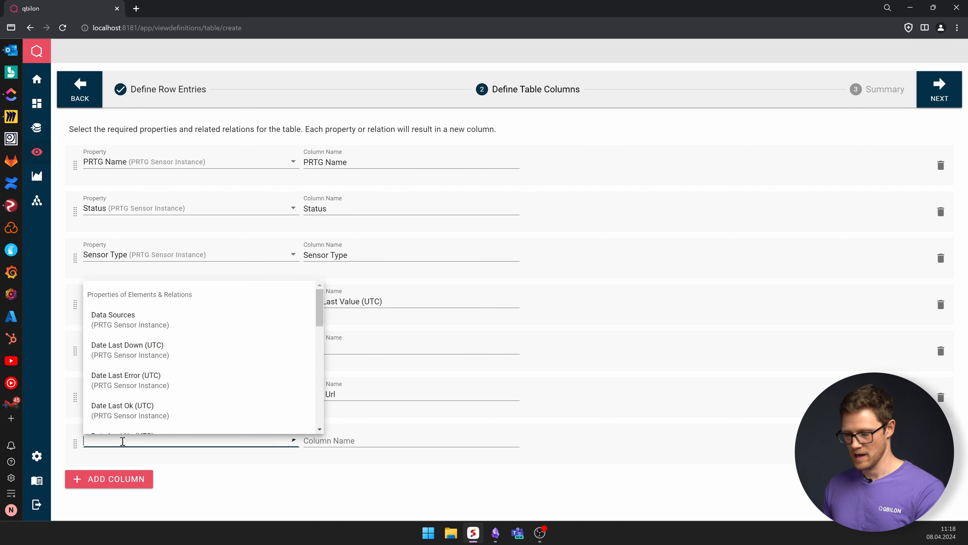
type("devi")
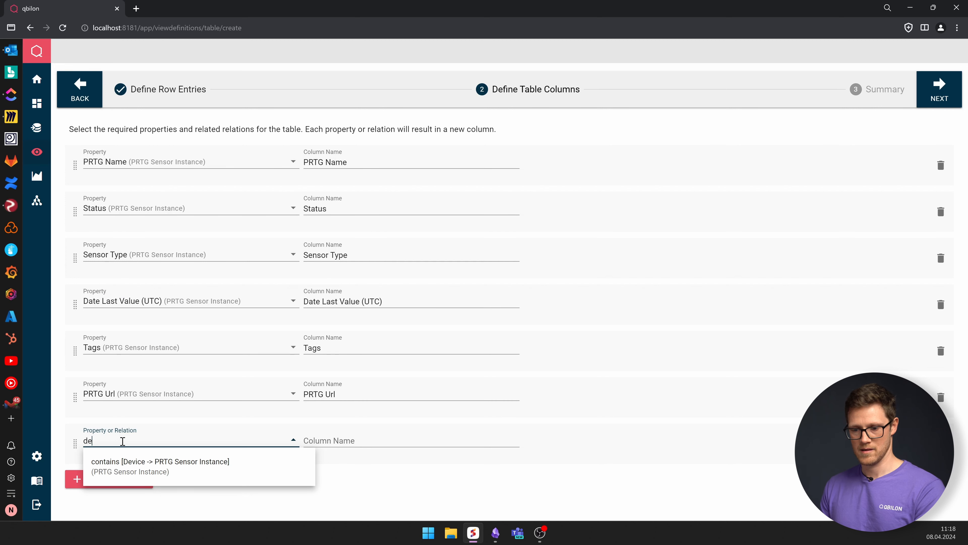
key("BackSpace")
key("BackSpace")
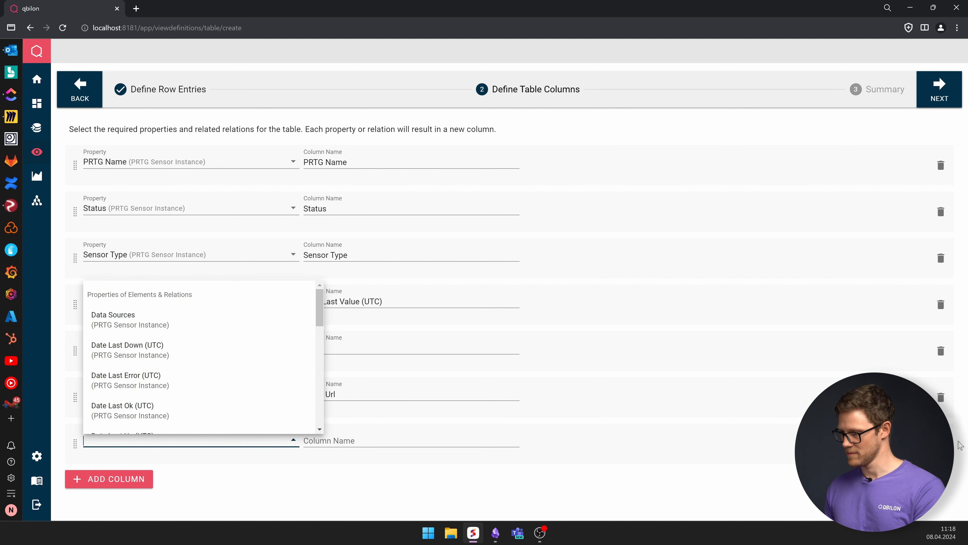
left_click(940, 443)
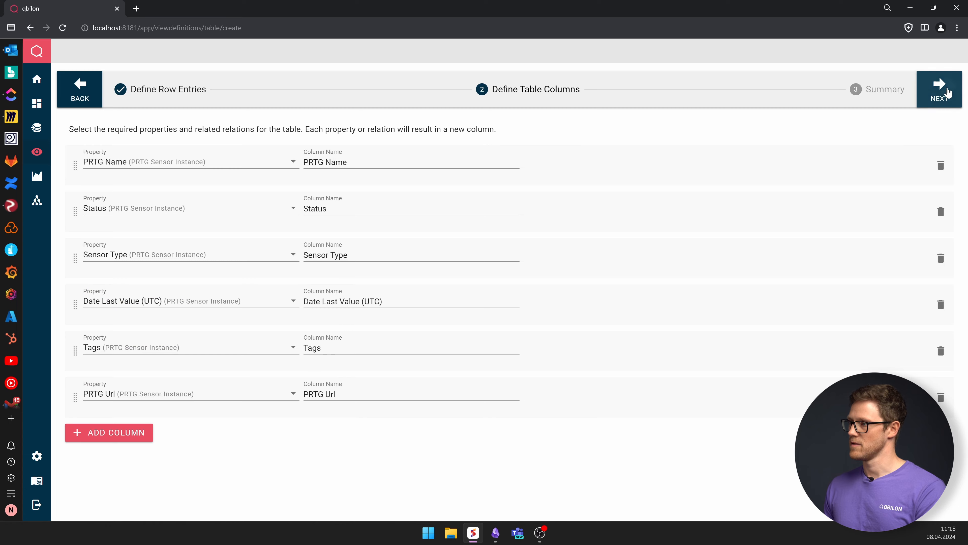
- Name the table view PRTG Sensor Overview and save it
left_click(937, 91)
left_click(126, 145)
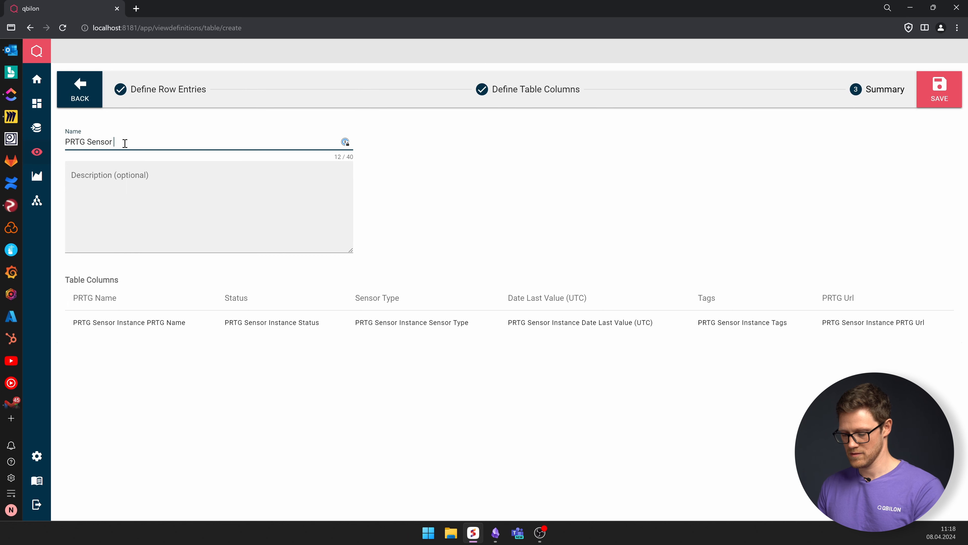
type("PRTG Sensor Overview")
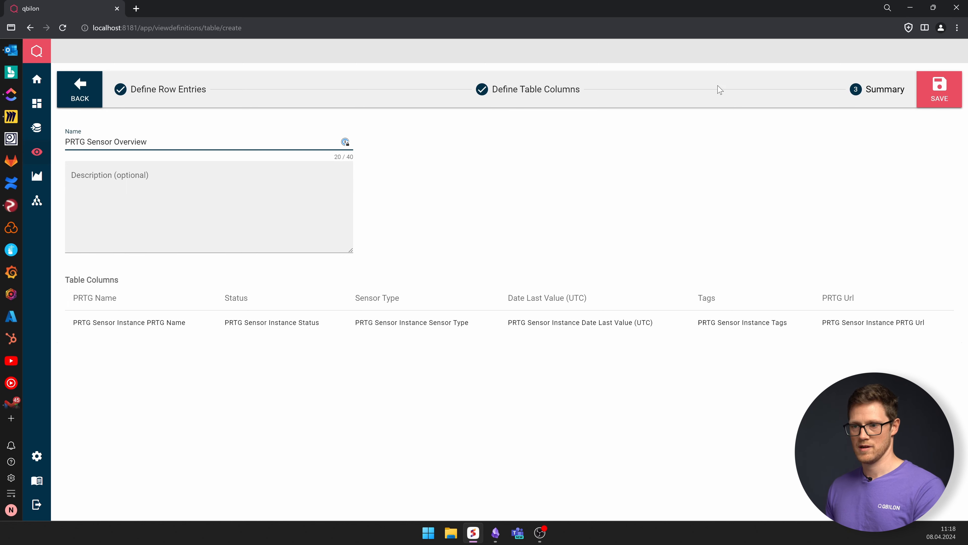
left_click(937, 91)
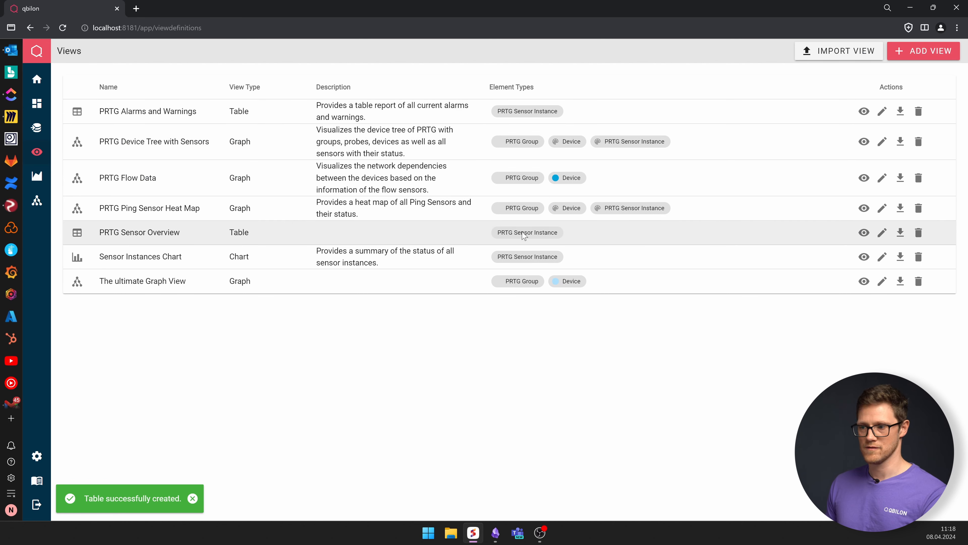
- Open the PRTG Sensor Overview table and add an element filter where Sensor Type is equal to SNMP Cisco ADSL
left_click(864, 233)
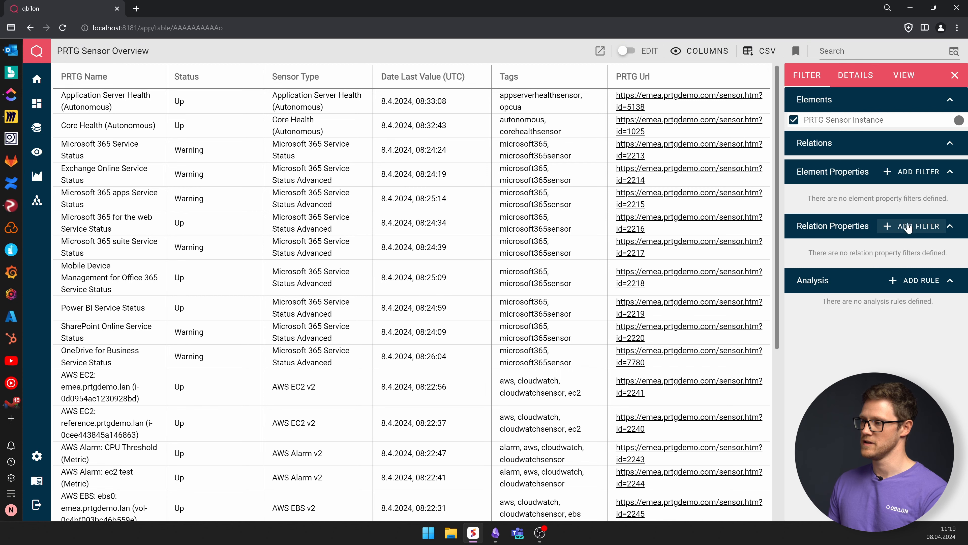
left_click(911, 171)
left_click(399, 252)
left_click(400, 278)
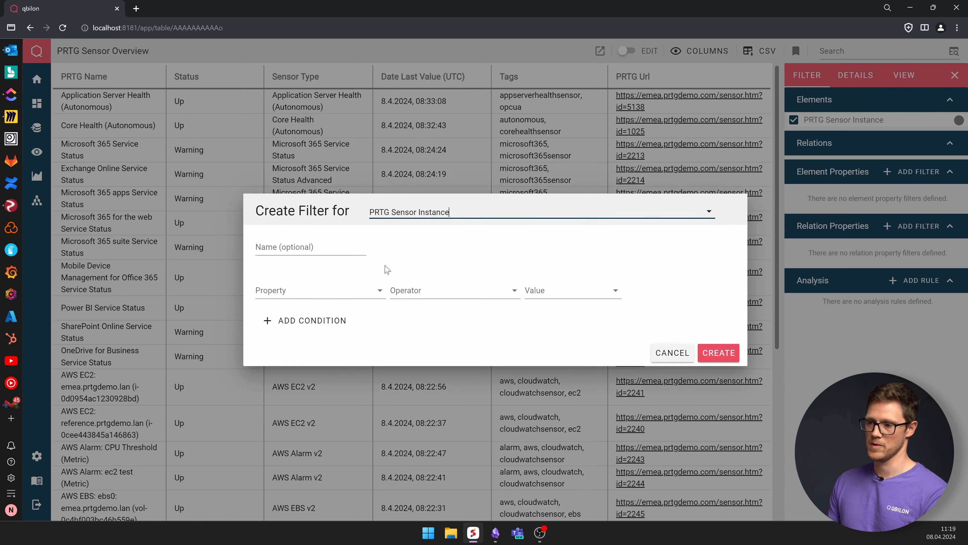
left_click(287, 290)
type("senso")
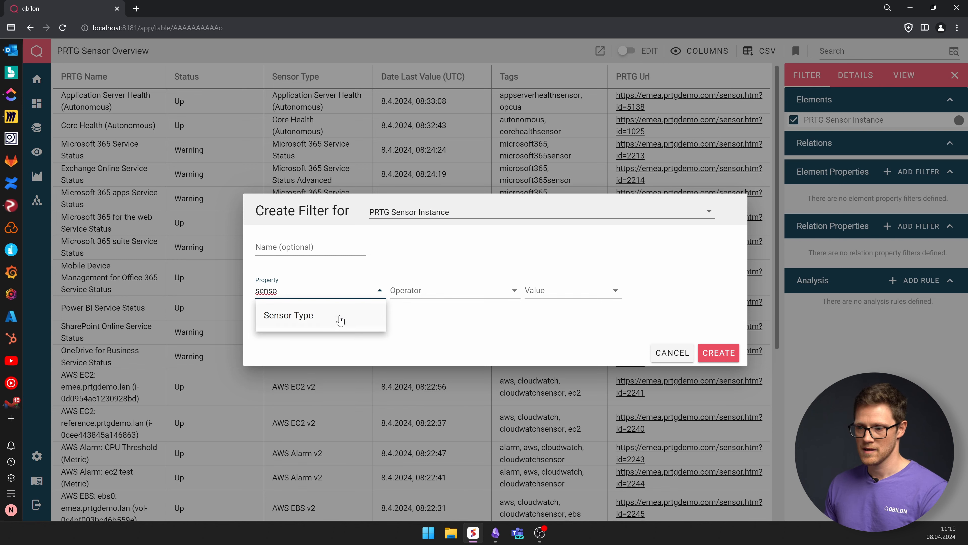
left_click(341, 321)
left_click(457, 296)
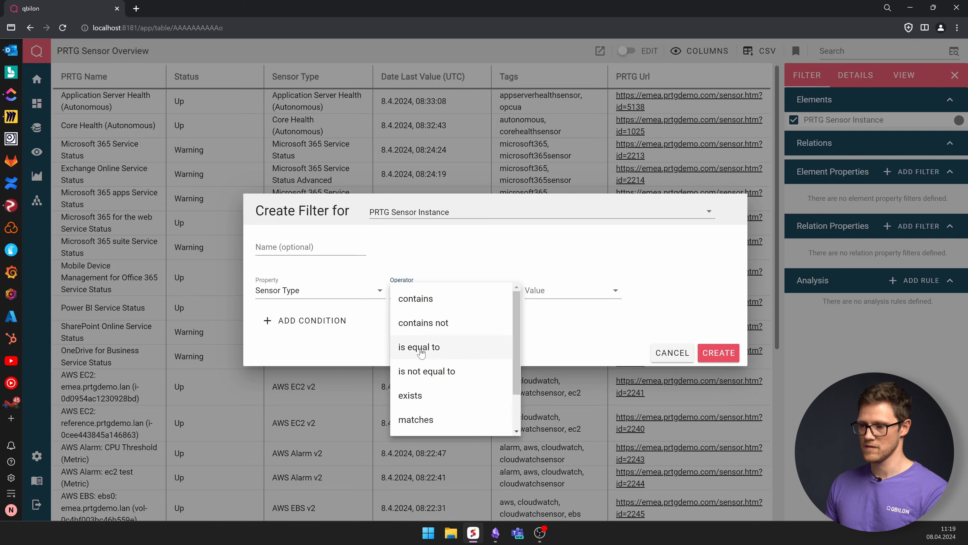
left_click(420, 350)
left_click(555, 287)
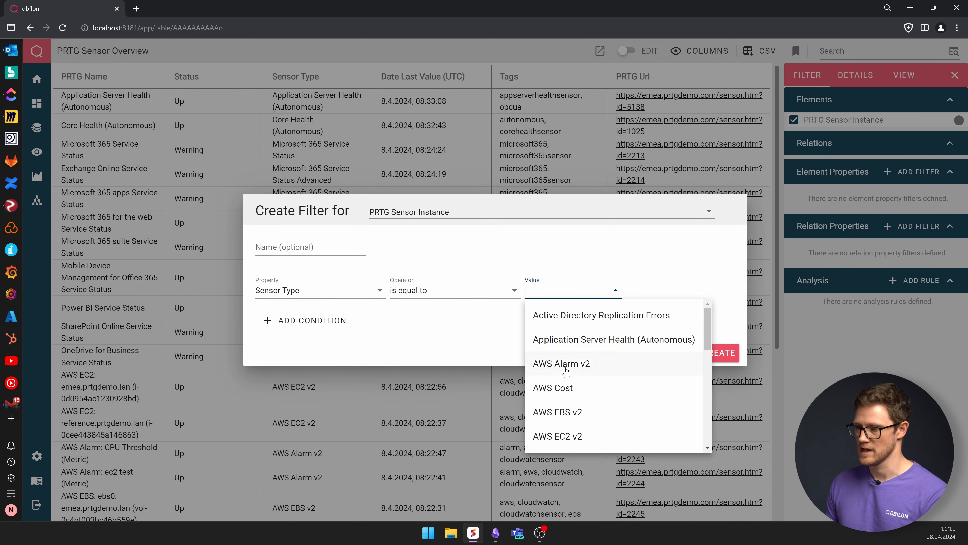
type("snm")
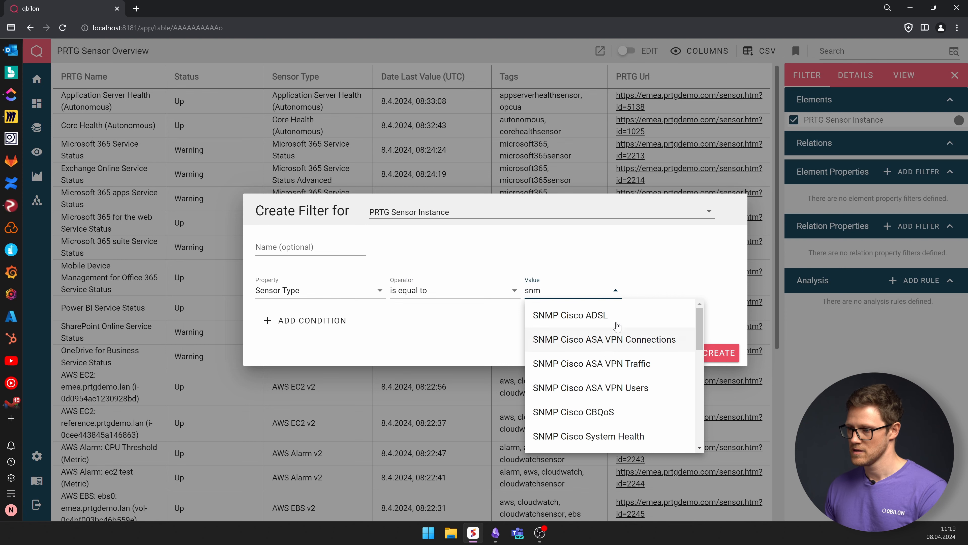
left_click(579, 321)
left_click(726, 360)
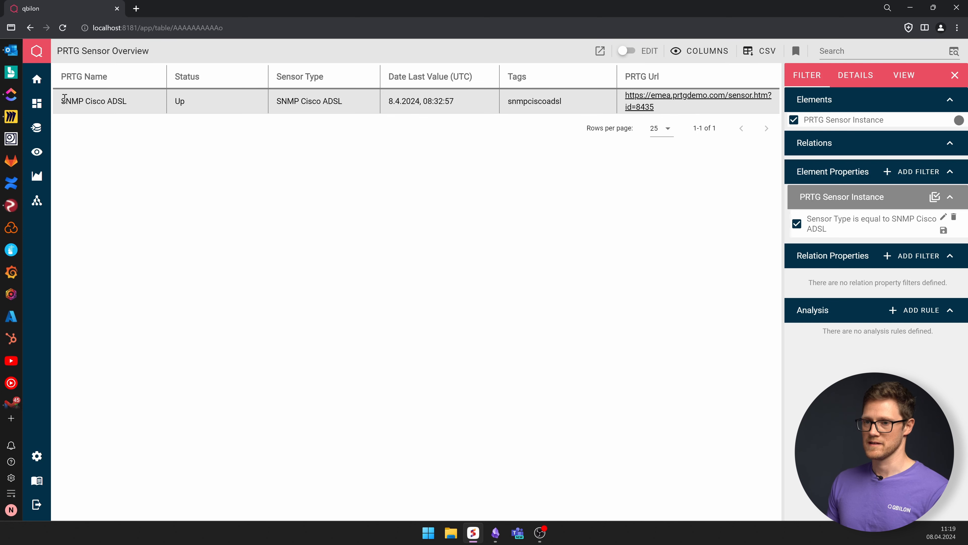
- Disable the Sensor Type filter and add a red color rule for PRTG Sensor Instances whose Sensor Type is equal to AWS EC2 v2
left_click(797, 223)
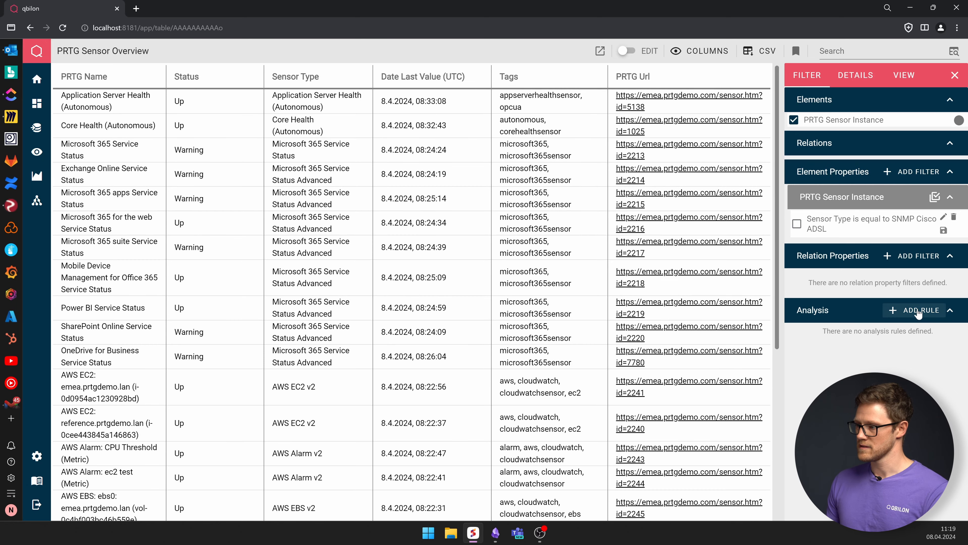
left_click(903, 311)
left_click(229, 289)
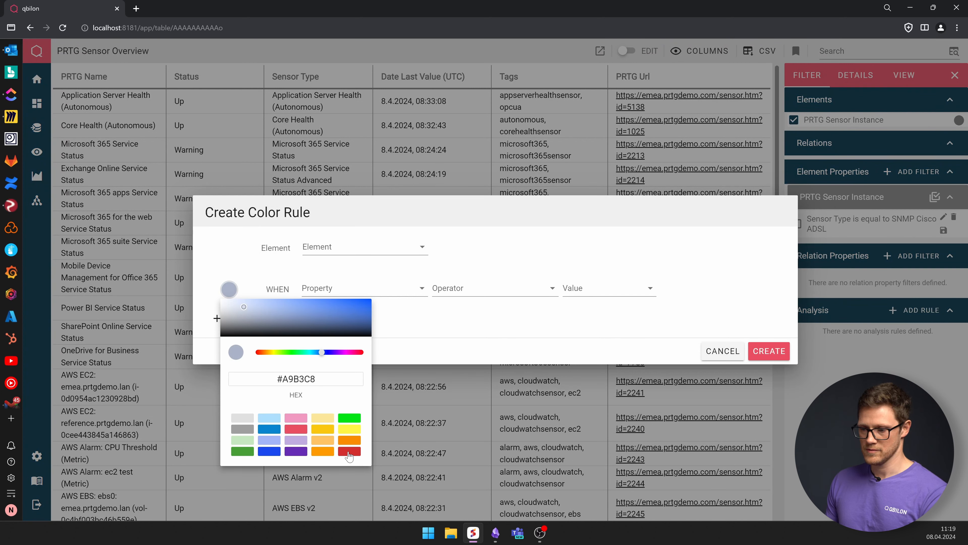
left_click(349, 452)
left_click(359, 244)
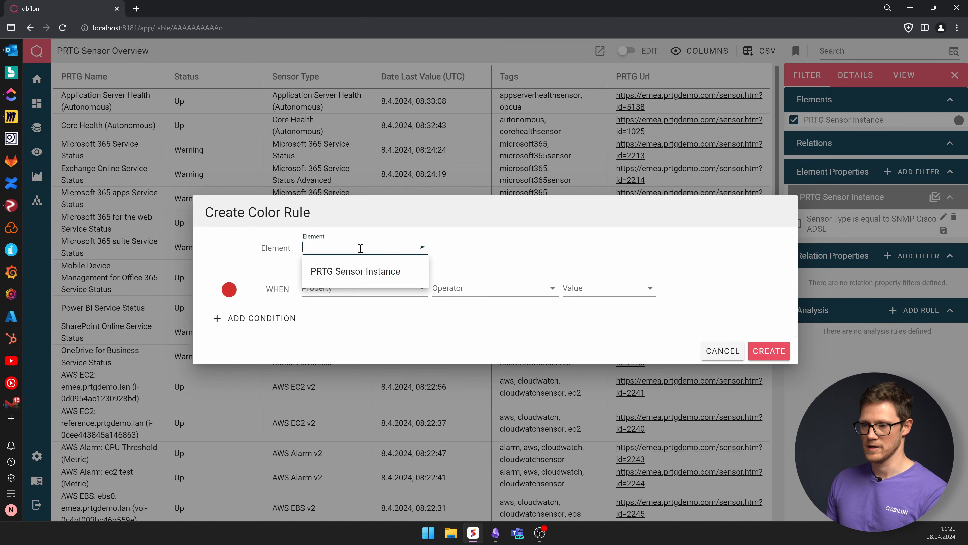
left_click(350, 271)
left_click(351, 286)
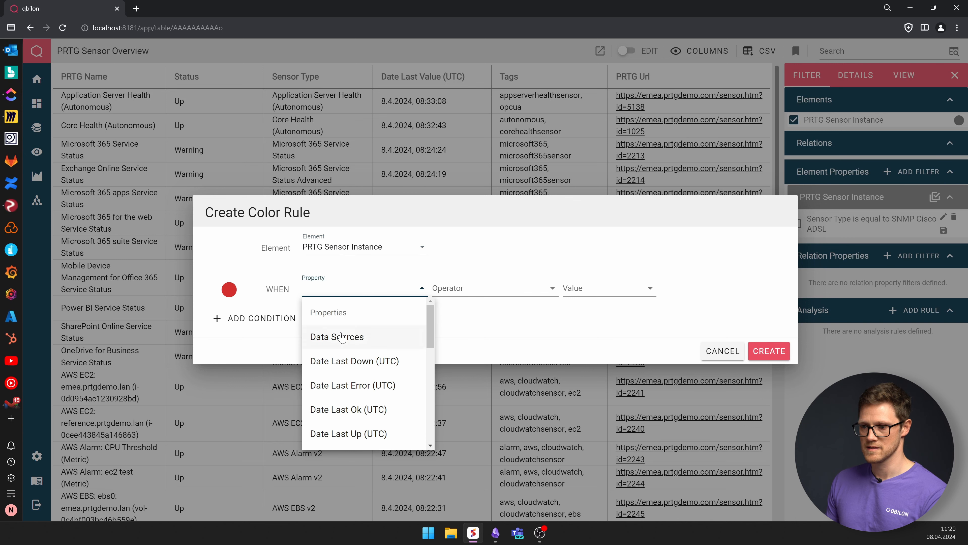
type("senso")
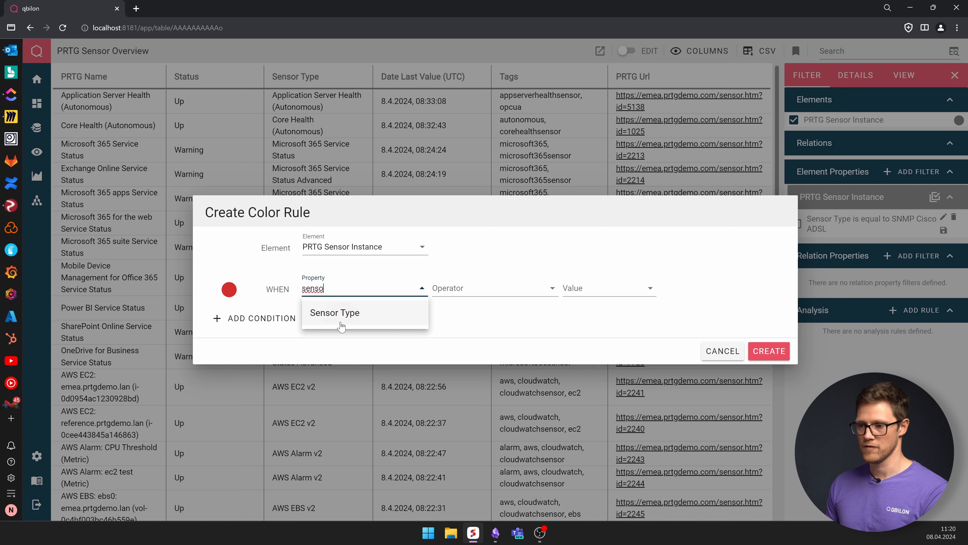
left_click(343, 321)
left_click(517, 289)
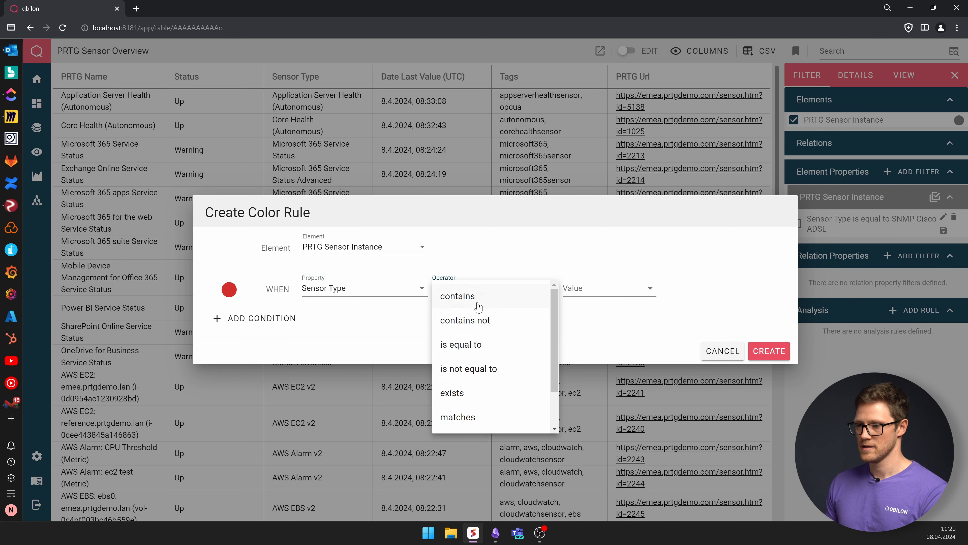
left_click(516, 341)
left_click(617, 288)
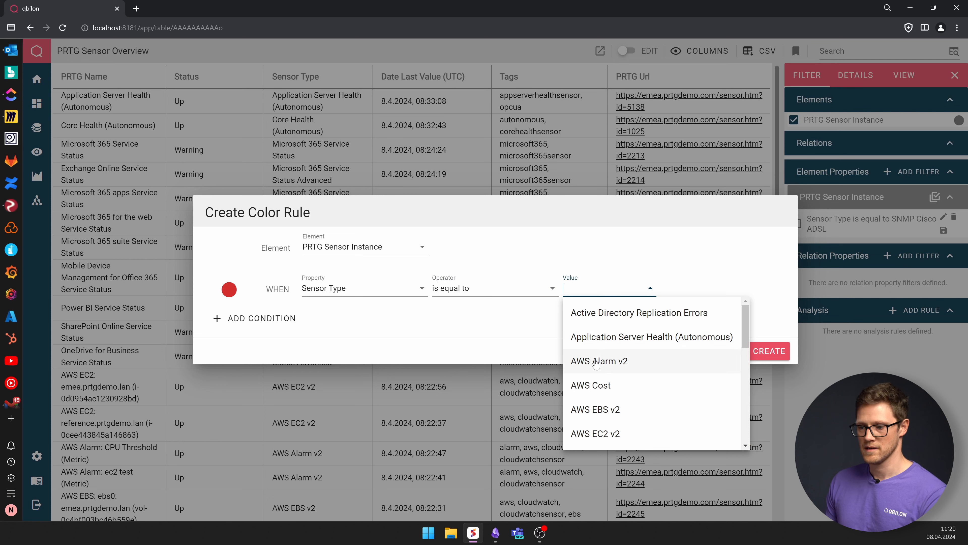
type("aws")
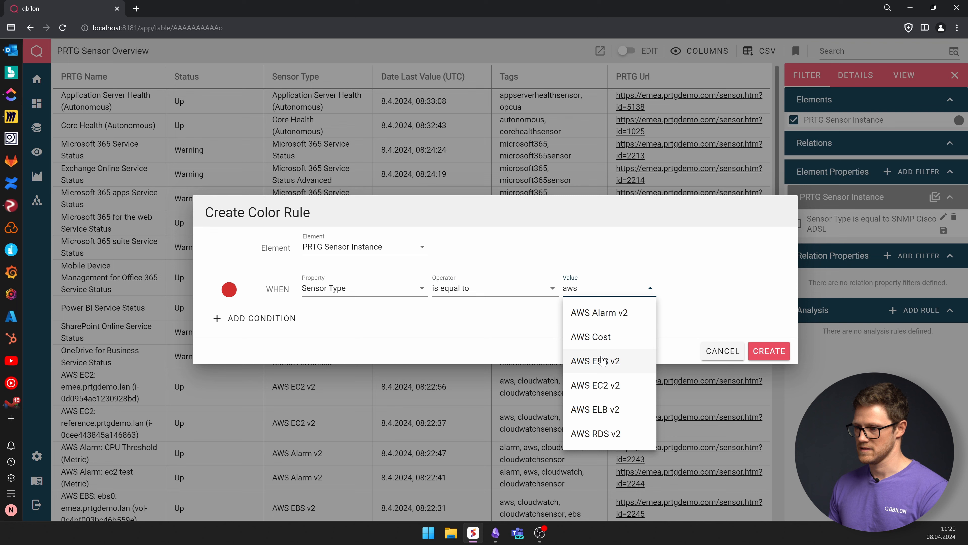
left_click(597, 385)
left_click(784, 351)
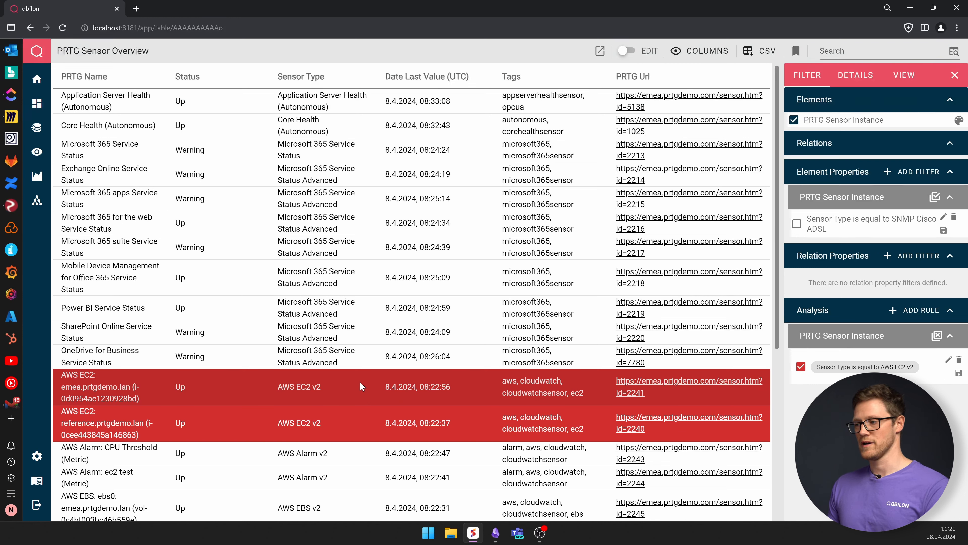
- Create a new chart view and set its type to PRTG Sensor Instance
mouse_move(38, 103)
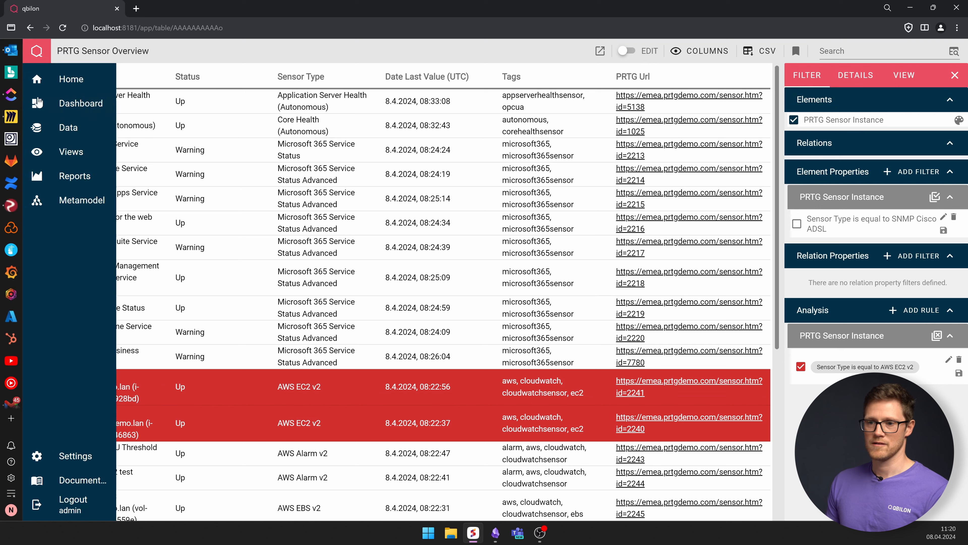
left_click(65, 152)
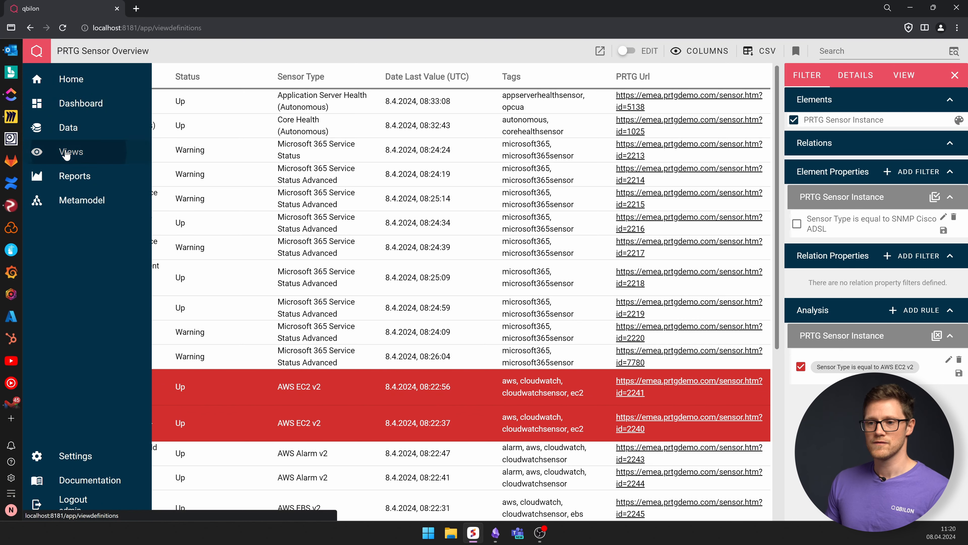
left_click(938, 51)
left_click(847, 229)
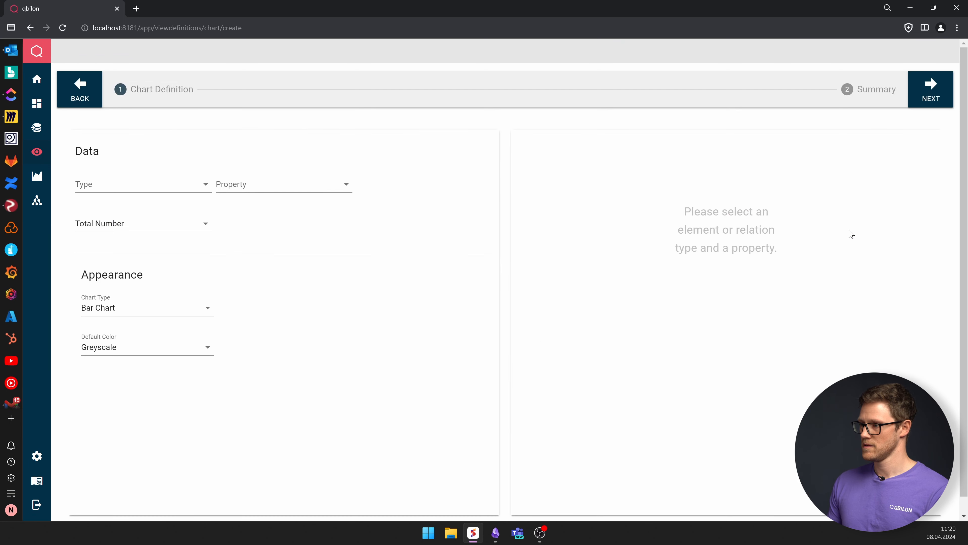
left_click(121, 186)
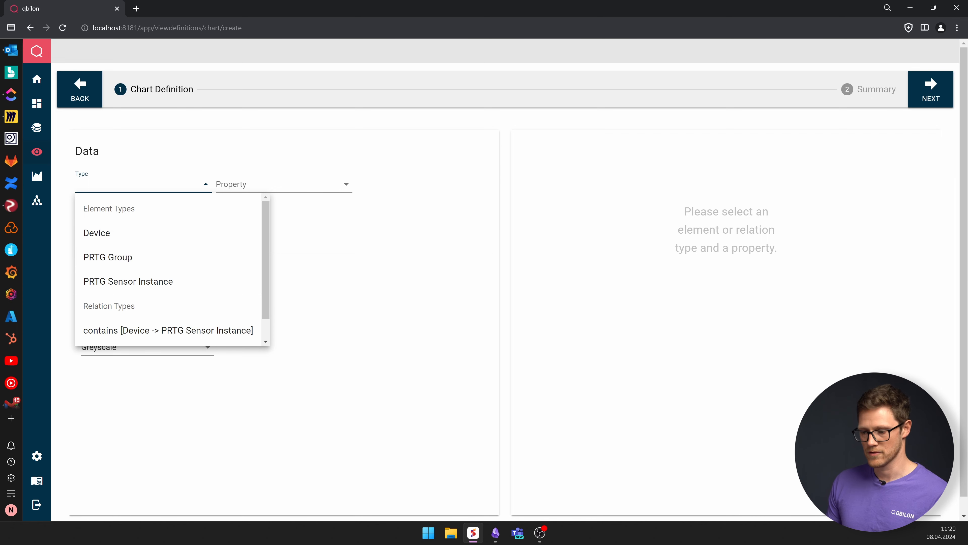
key("alt+Tab")
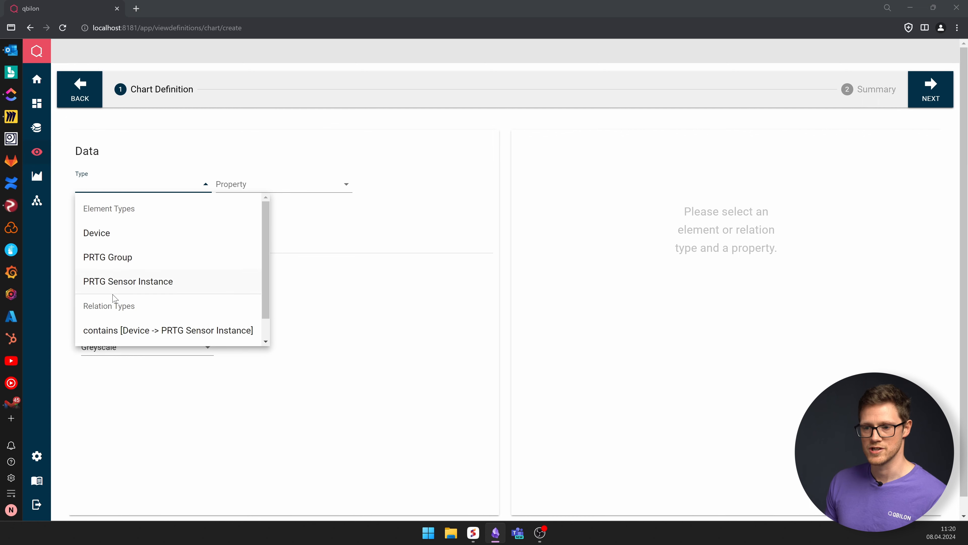
left_click(131, 287)
- Set the chart's property to Last Value (Numeric)
left_click(273, 188)
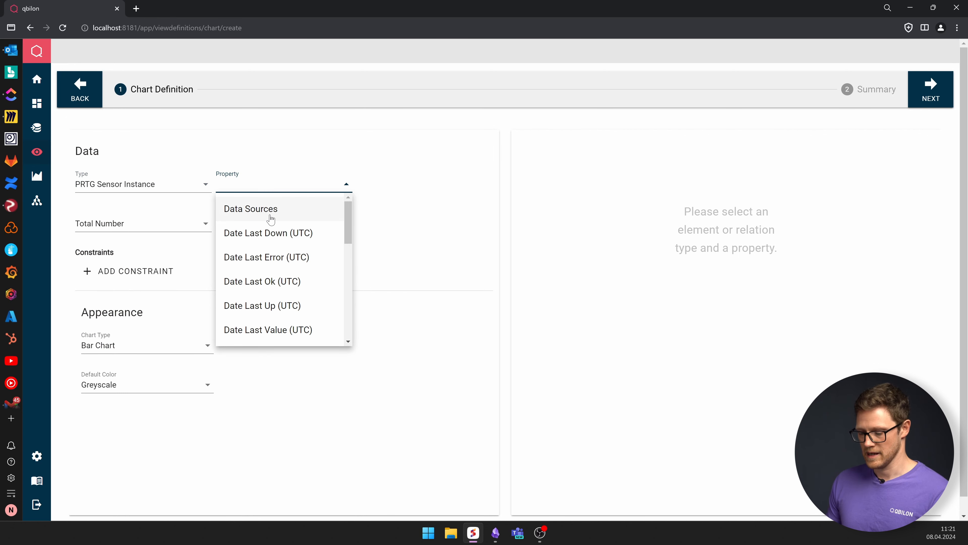
type("stat")
key("BackSpace")
key("BackSpace")
key("BackSpace")
key("BackSpace")
key("BackSpace")
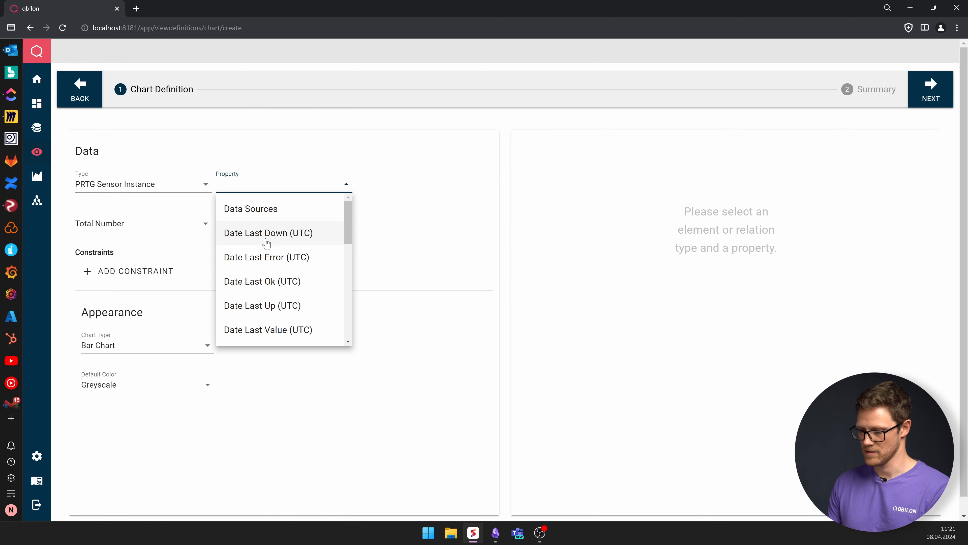
type("last")
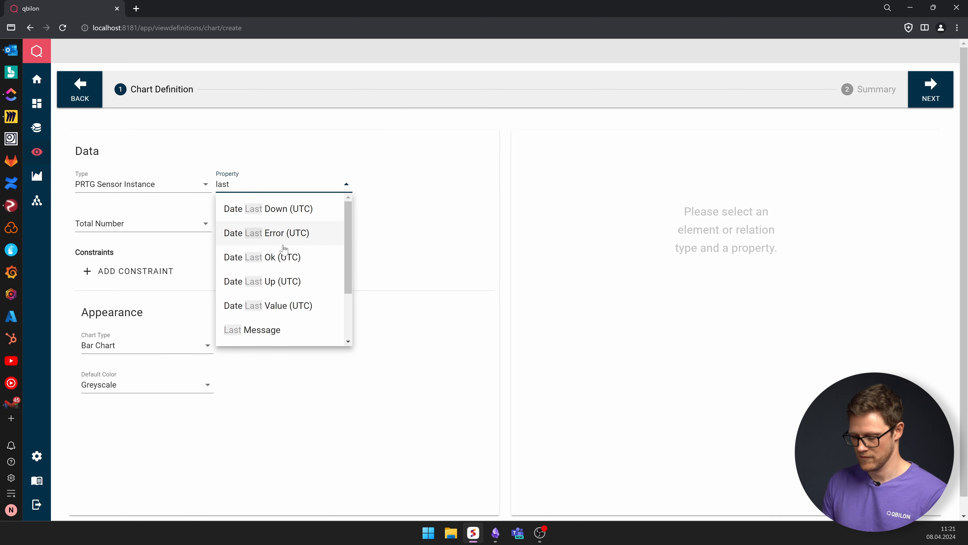
type(" va")
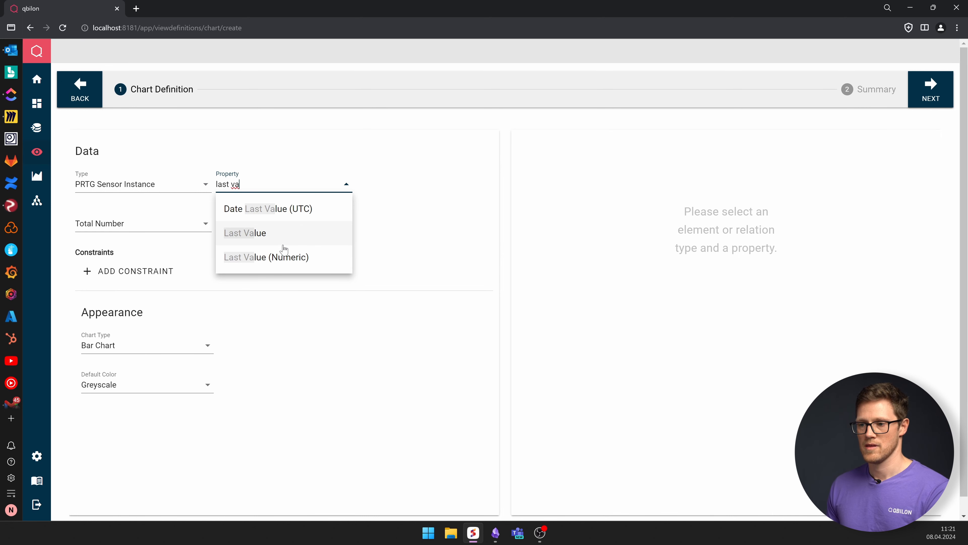
left_click(277, 262)
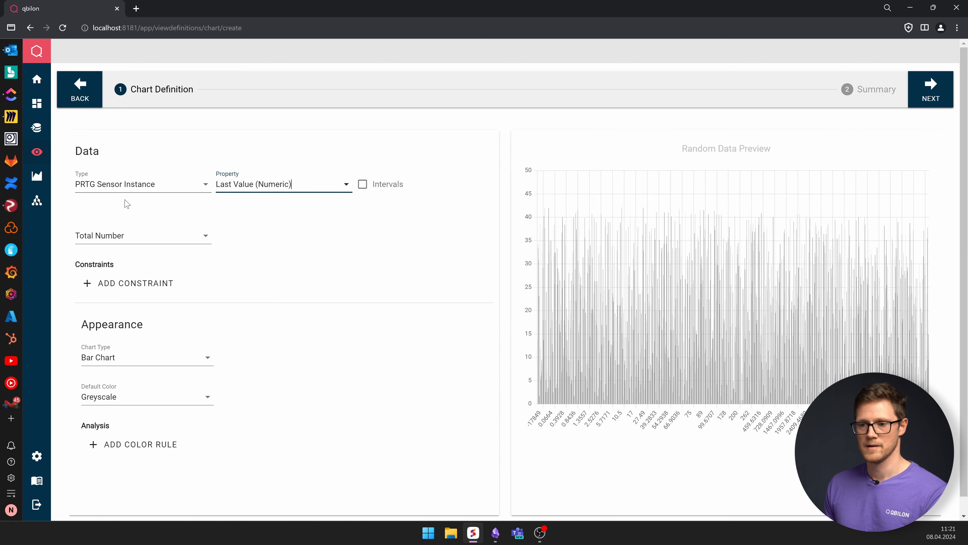
- Add a chart constraint where Sensor Type is equal to SNMP Disk Free
left_click(131, 232)
left_click(136, 241)
left_click(138, 282)
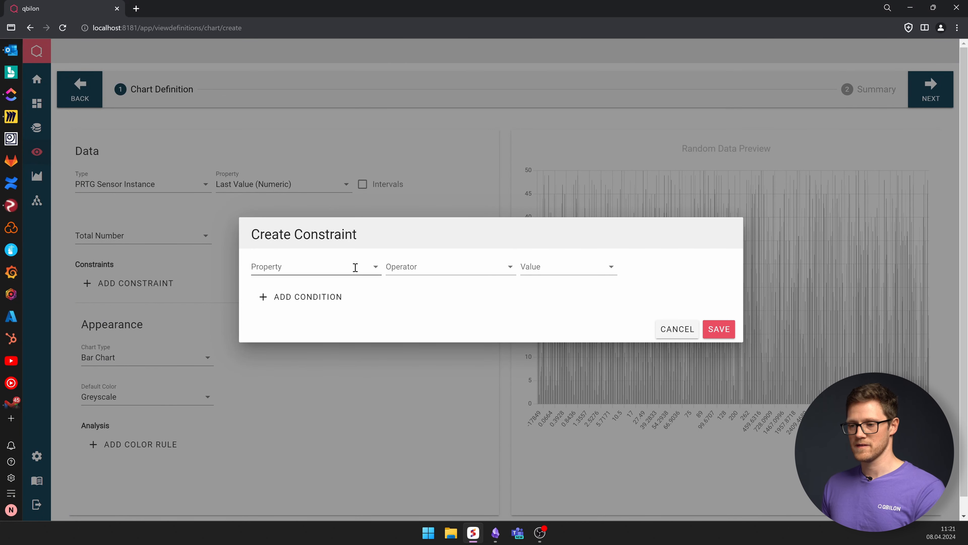
left_click(355, 267)
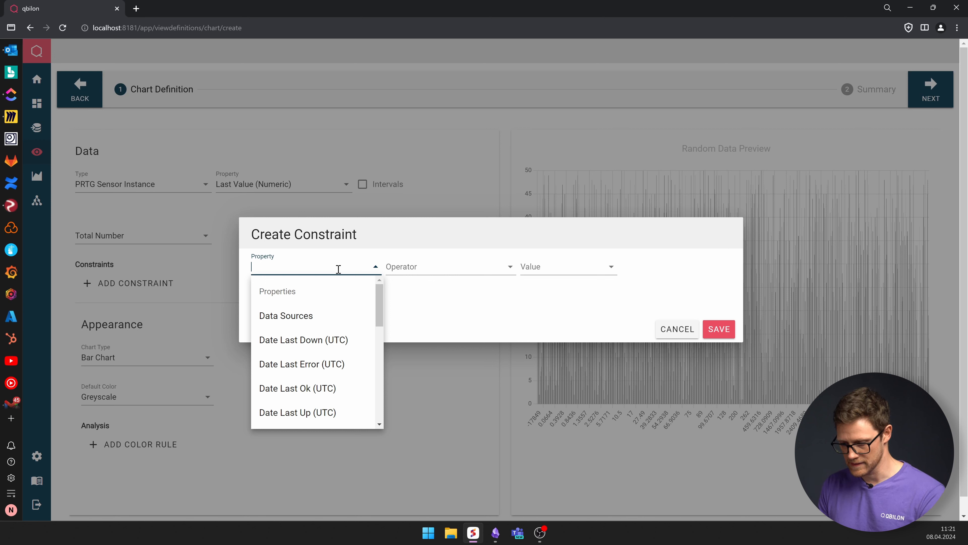
type("senso")
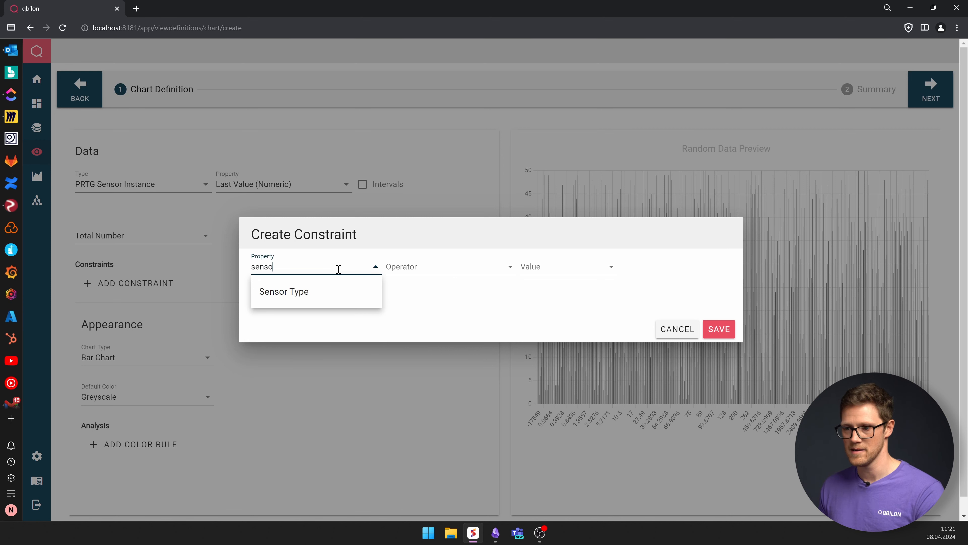
left_click(333, 290)
left_click(417, 271)
left_click(449, 325)
left_click(565, 266)
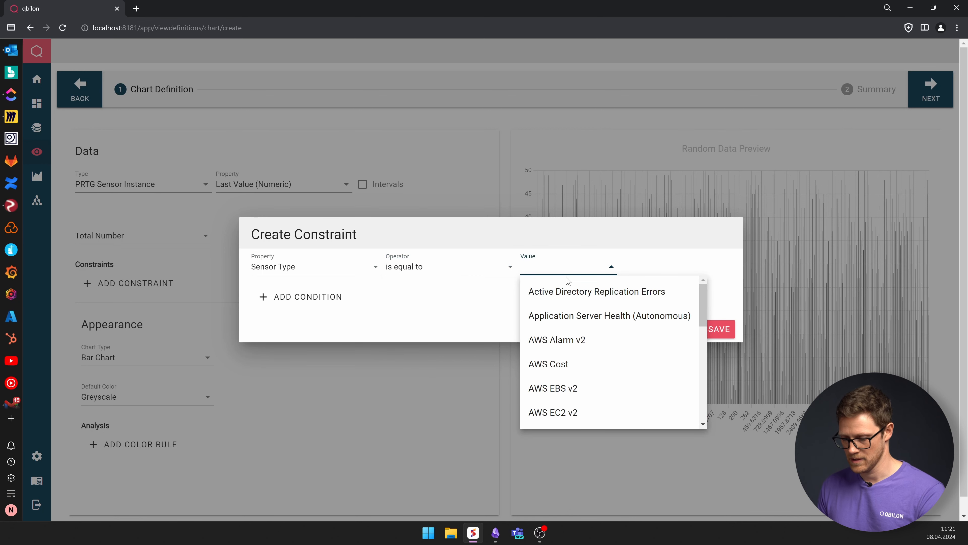
type("snmp")
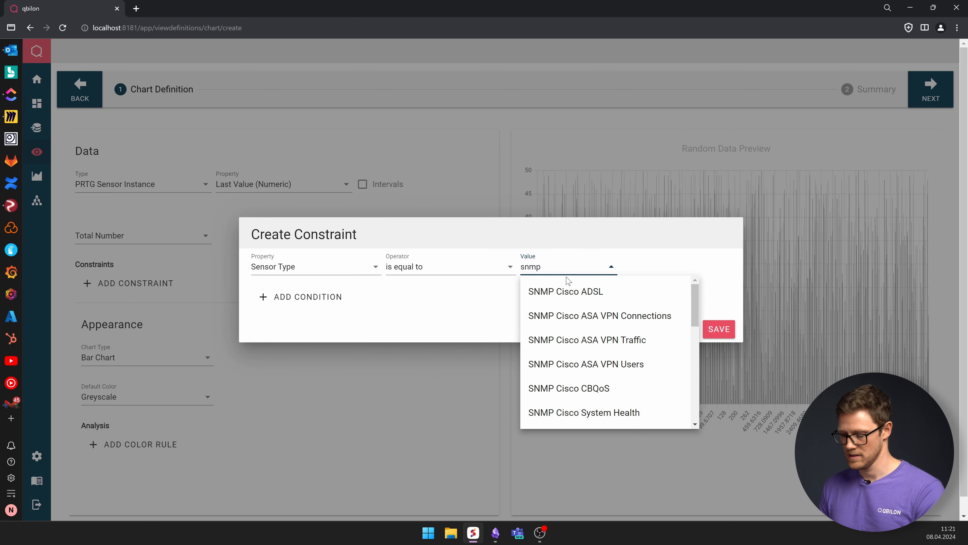
type(" dis")
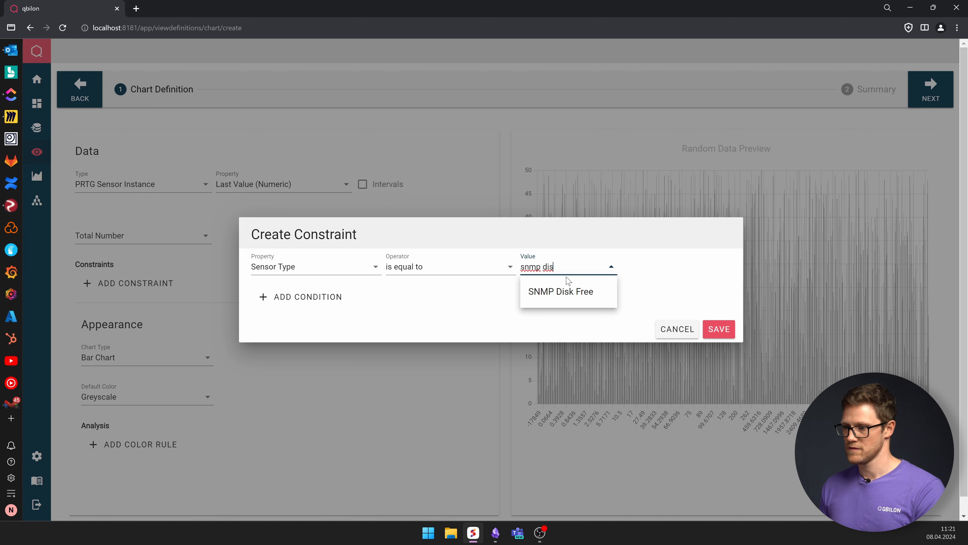
left_click(571, 288)
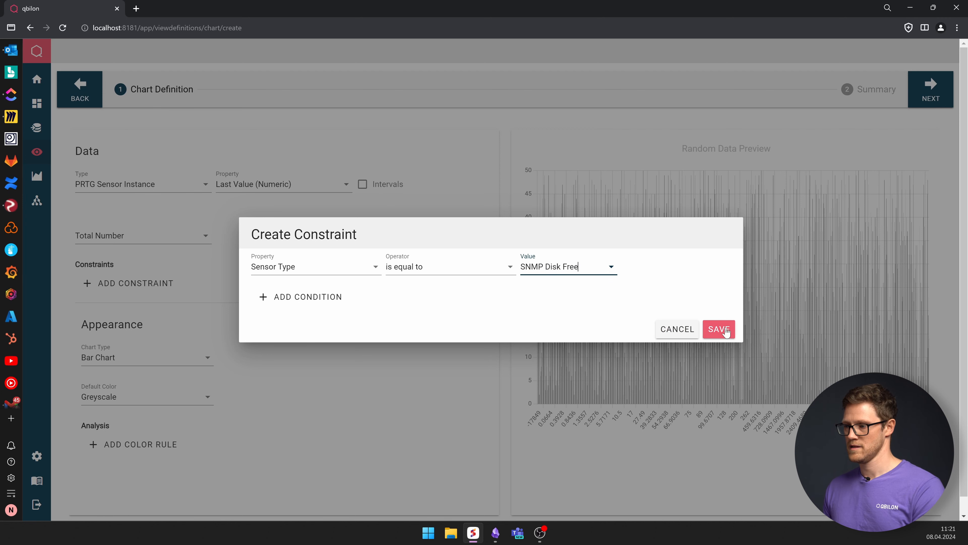
left_click(718, 329)
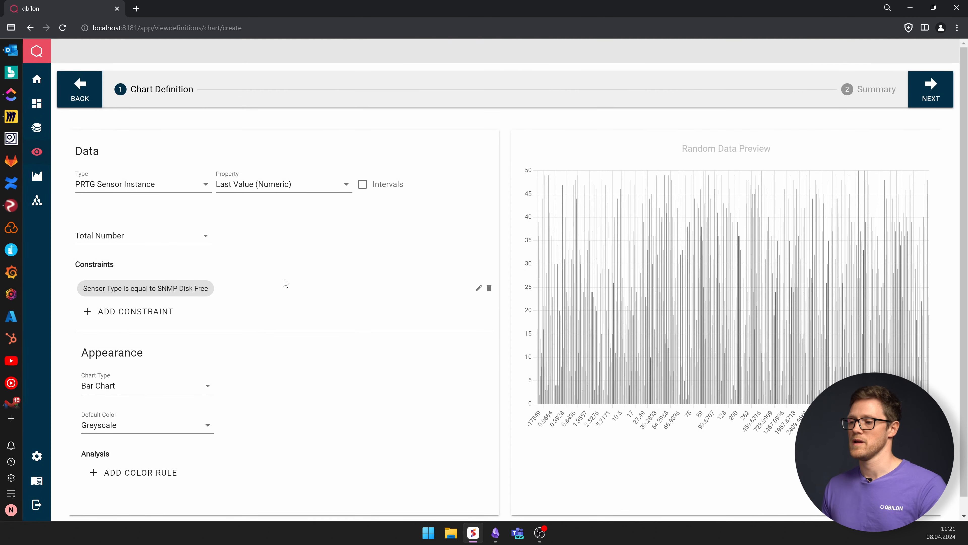
- Enable intervals and set the first interval to start at 0 and end at 20
left_click(362, 185)
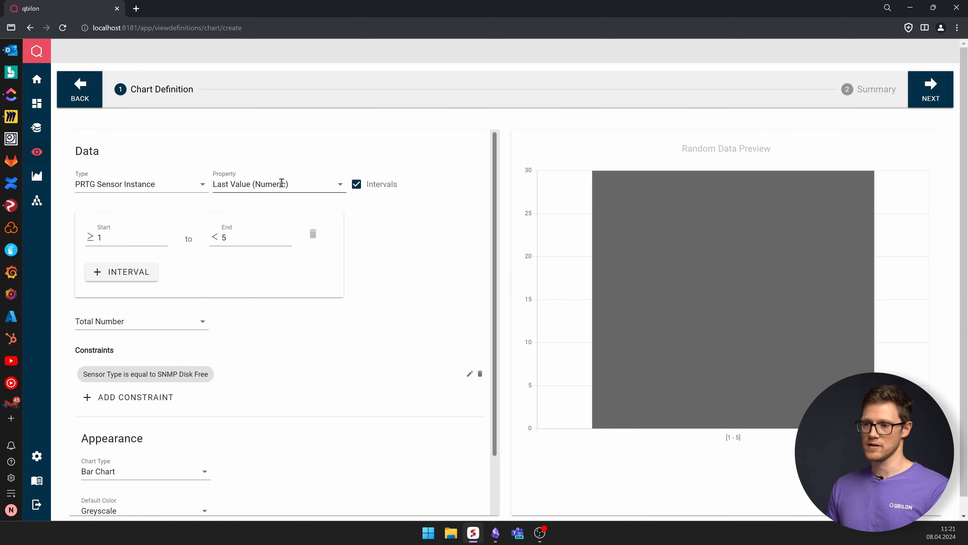
left_click(113, 237)
key("BackSpace")
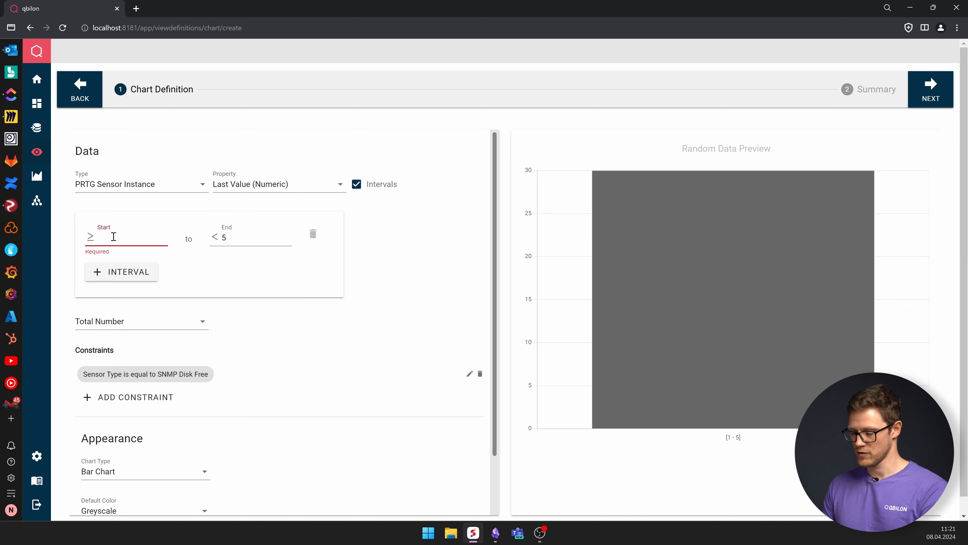
type("0")
left_click(230, 237)
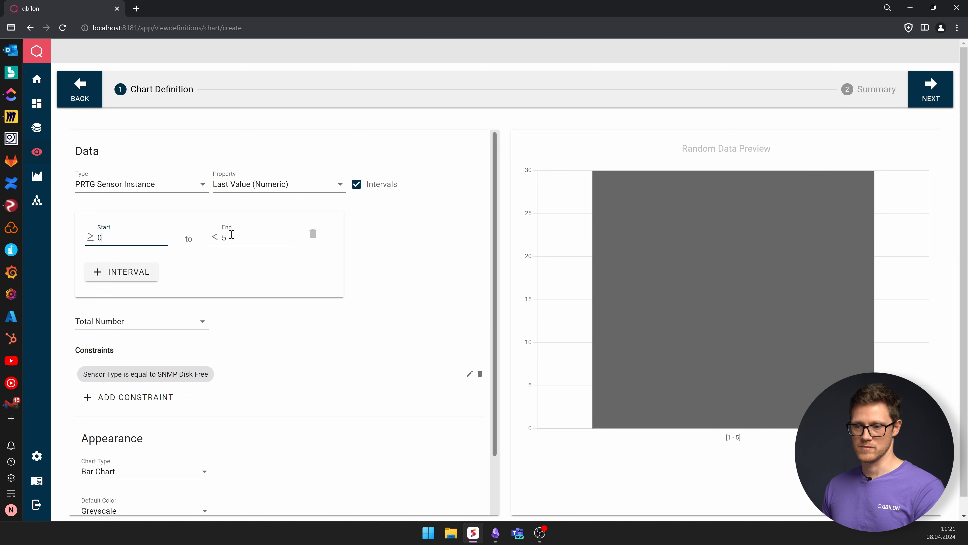
key("BackSpace")
type("20")
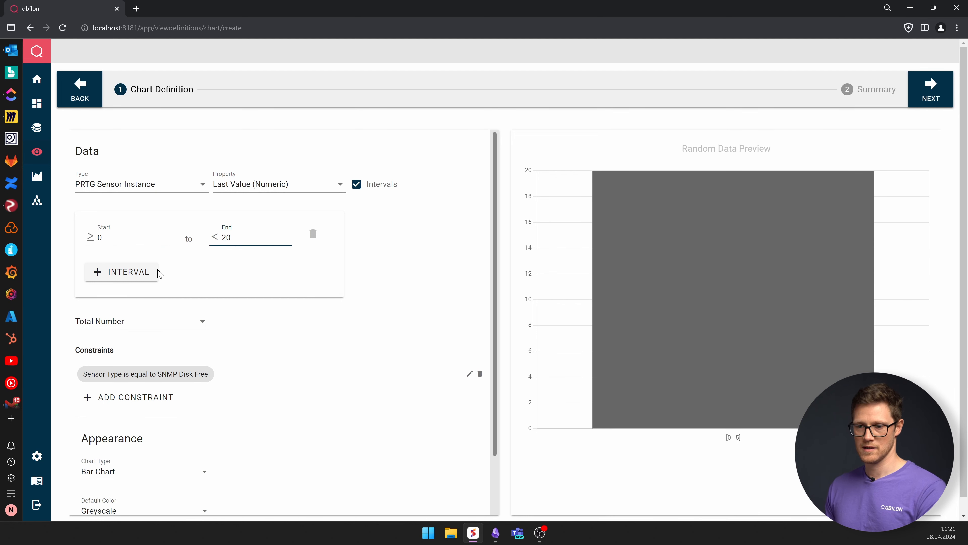
- Add a second interval from 20 to 80
left_click(122, 272)
key("BackSpace")
type("20")
left_click(279, 272)
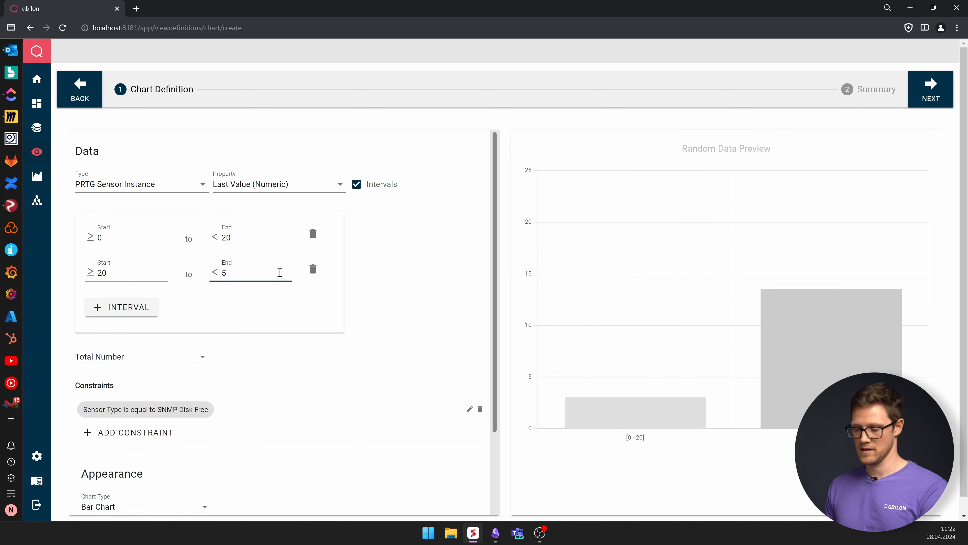
key("BackSpace")
type("80")
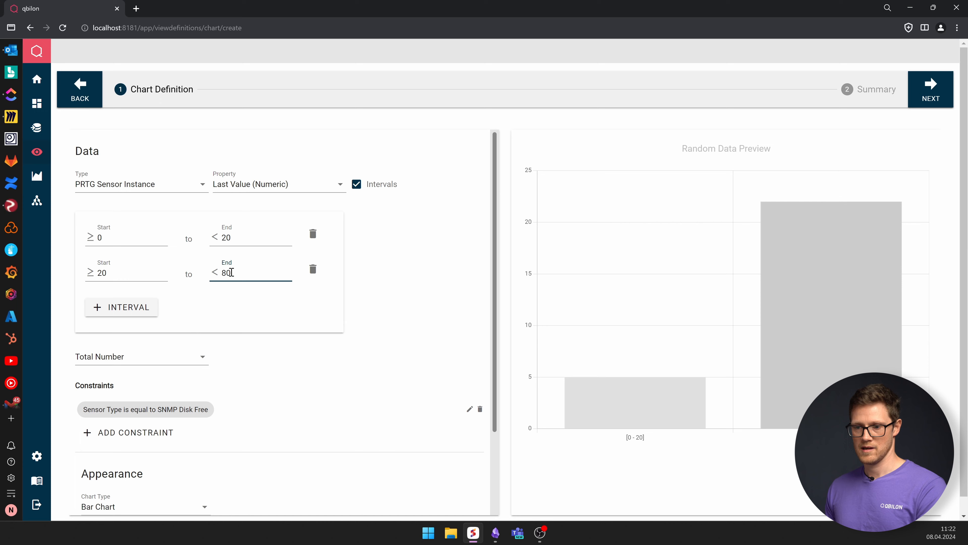
- Add a third interval from 80 to 100
left_click(151, 307)
left_click(126, 307)
key("BackSpace")
type("8")
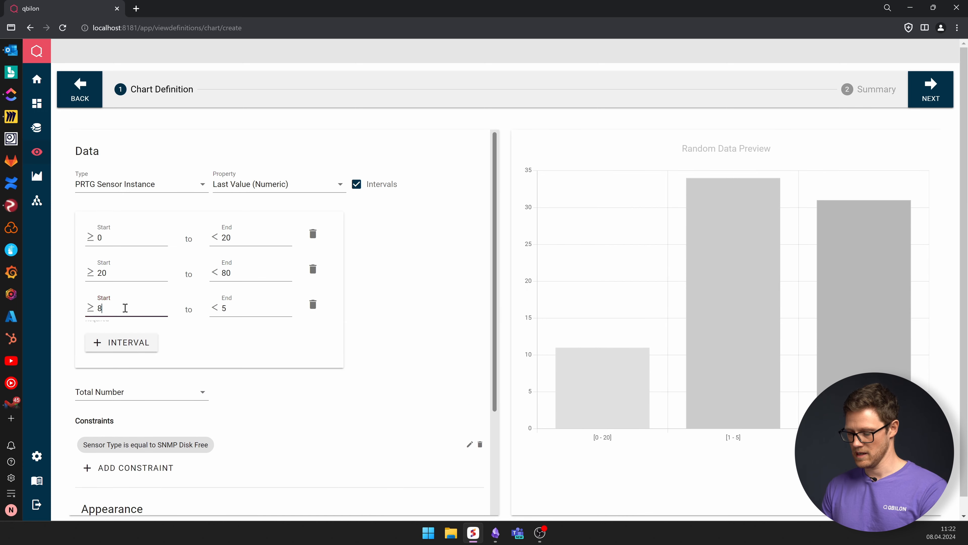
left_click(243, 312)
key("BackSpace")
type("100")
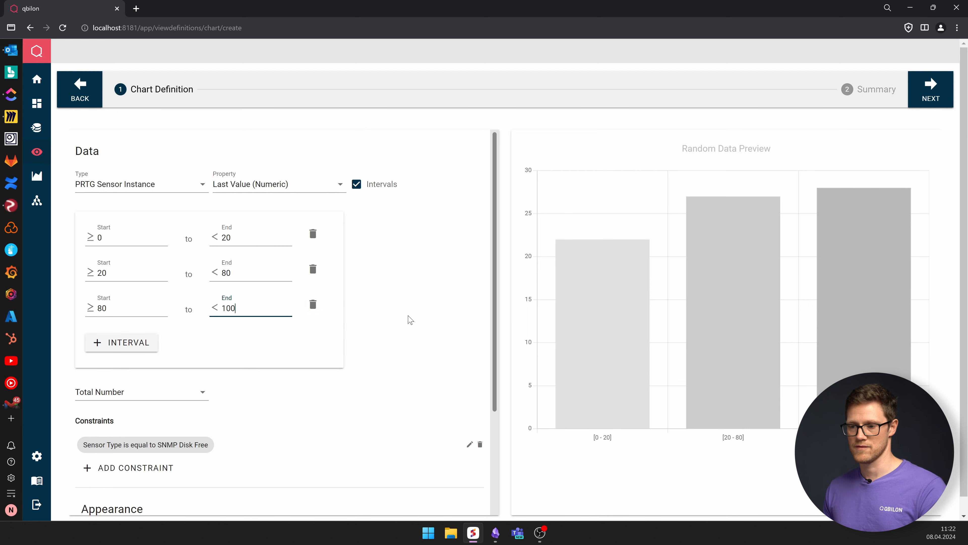
- Set the chart's default color to Colorful
scroll(406, 323, "down", 3)
scroll(403, 314, "up", 3)
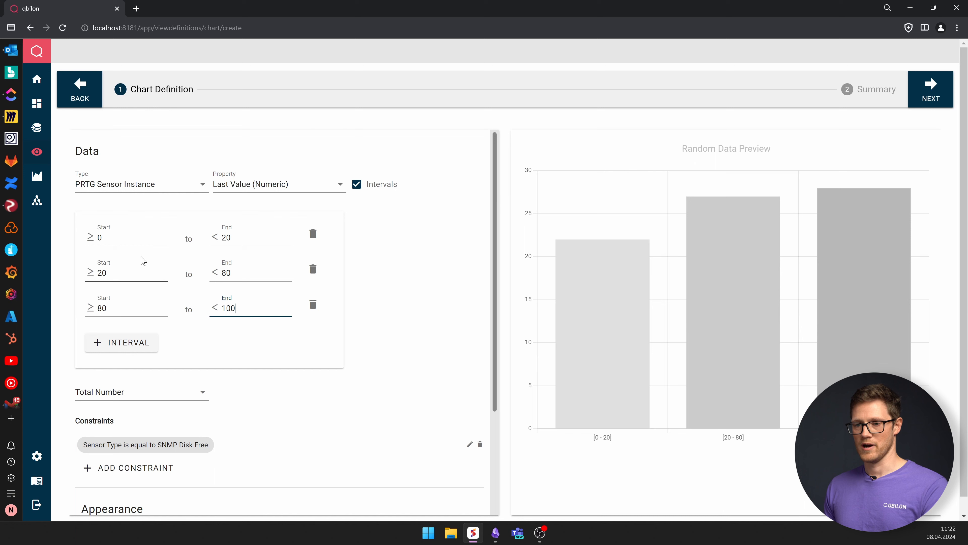
scroll(240, 364, "down", 2)
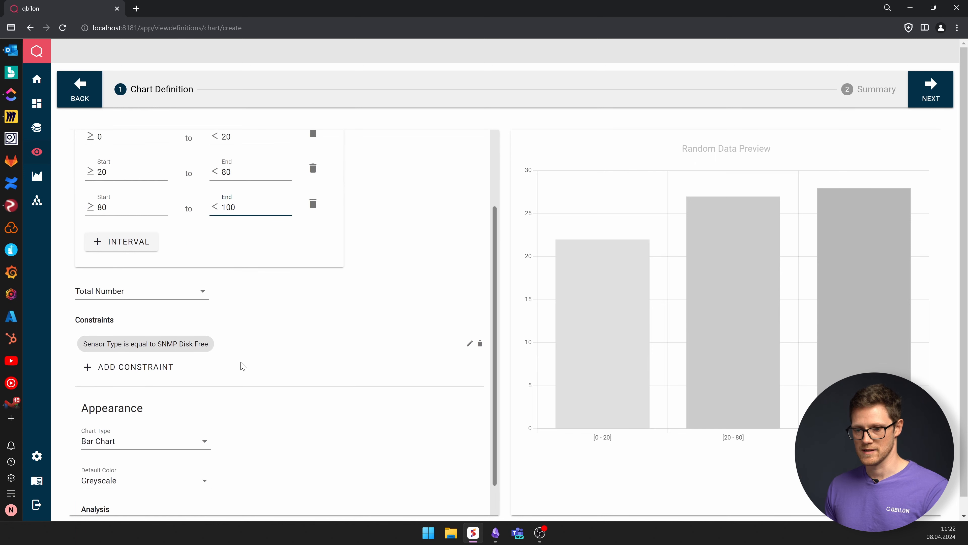
scroll(240, 364, "down", 1)
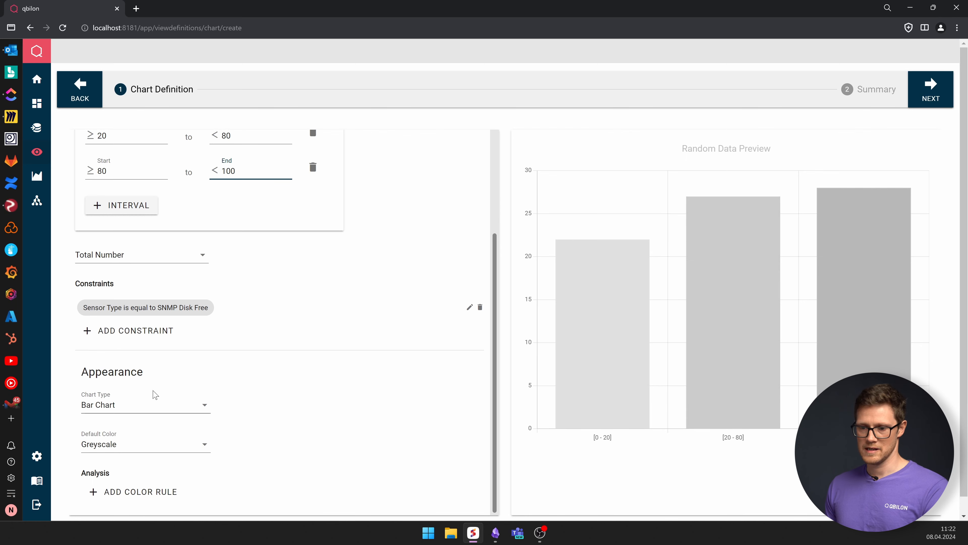
left_click(140, 446)
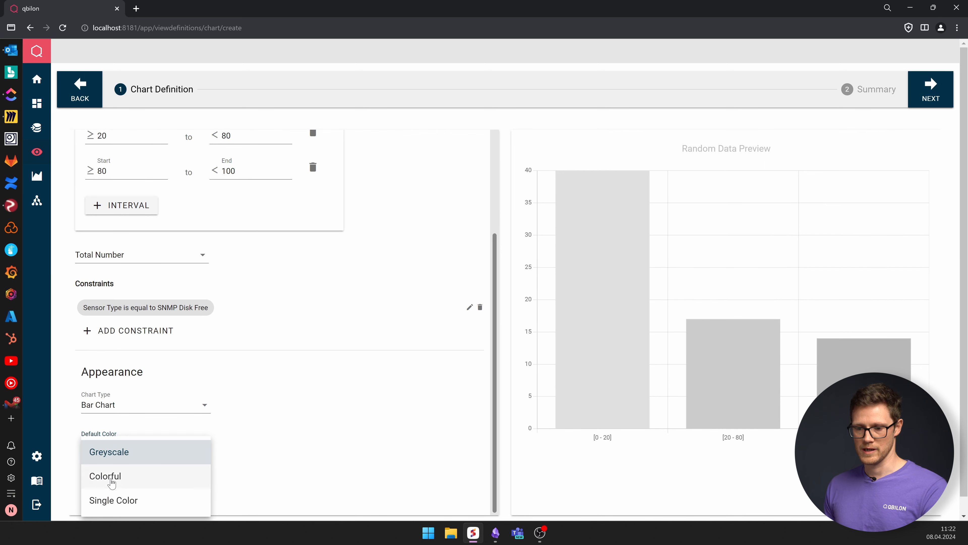
left_click(111, 482)
scroll(216, 446, "down", 1)
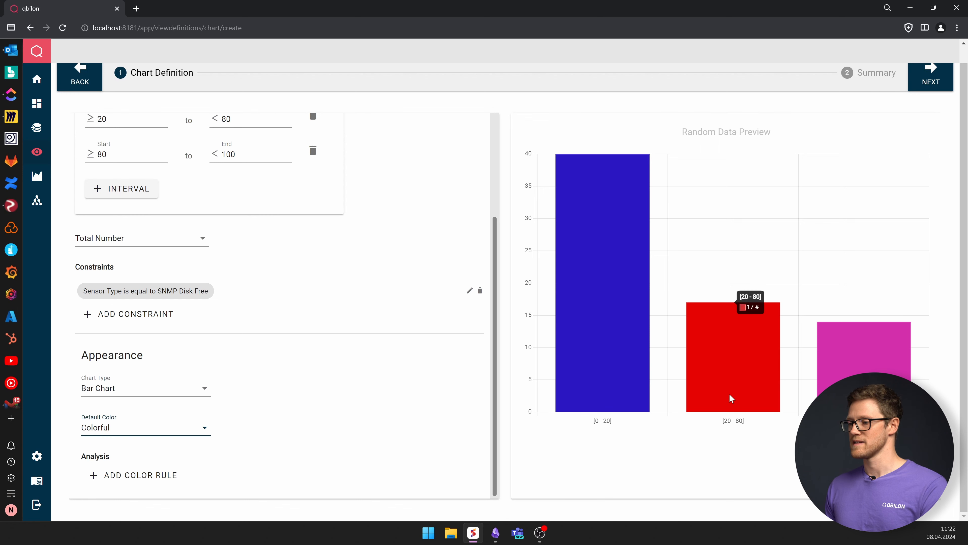
- Add a red color rule for the [80 - 100] interval
left_click(138, 476)
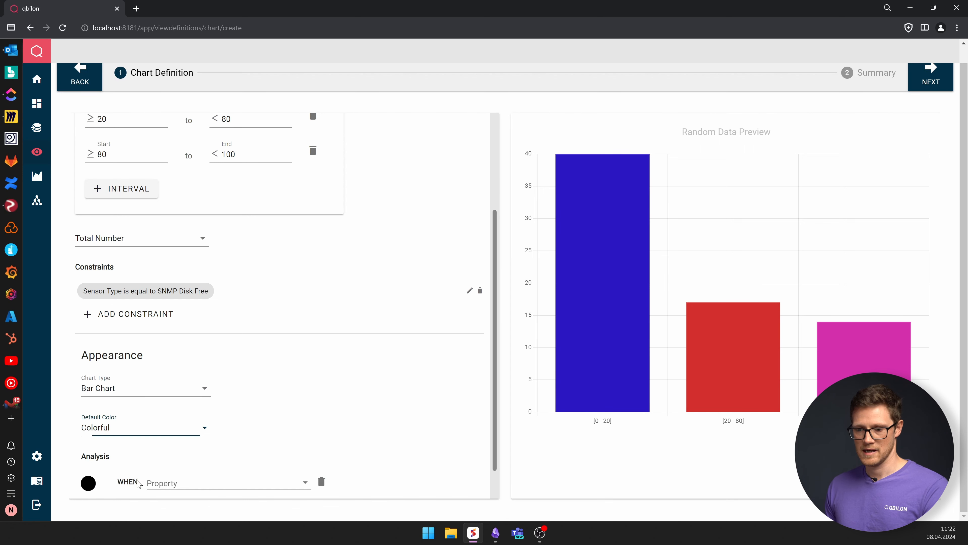
scroll(191, 433, "down", 1)
left_click(92, 450)
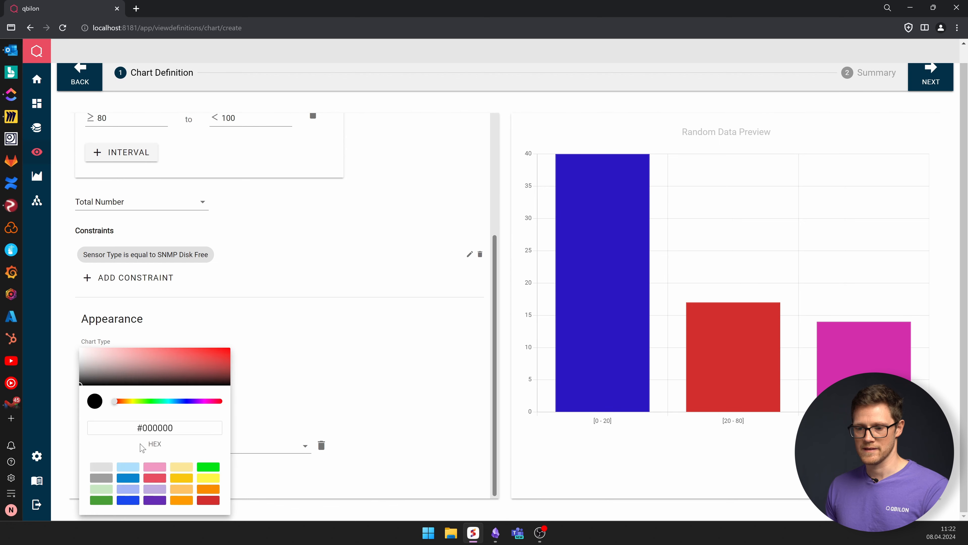
left_click(208, 502)
left_click(214, 447)
left_click(207, 424)
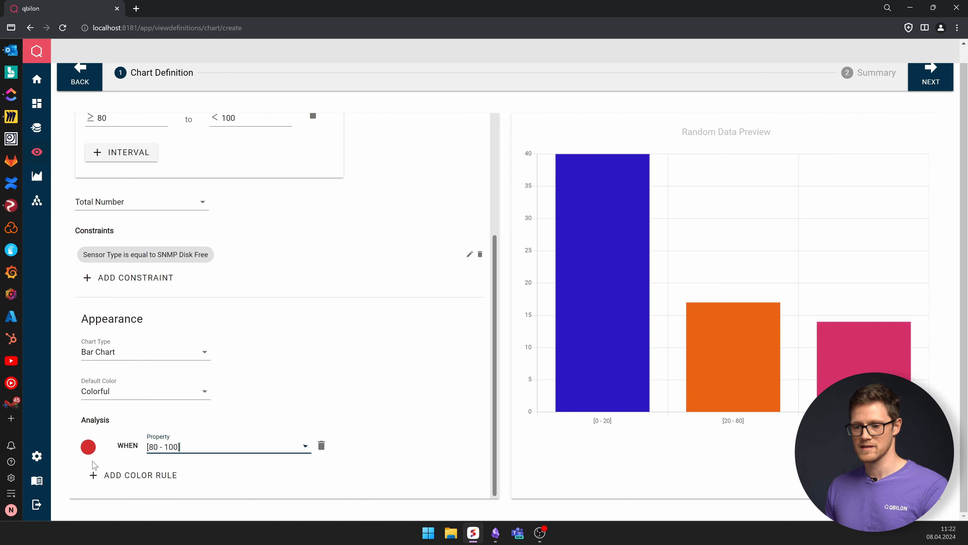
- Add a yellow color rule for the [20 - 80] interval
left_click(103, 476)
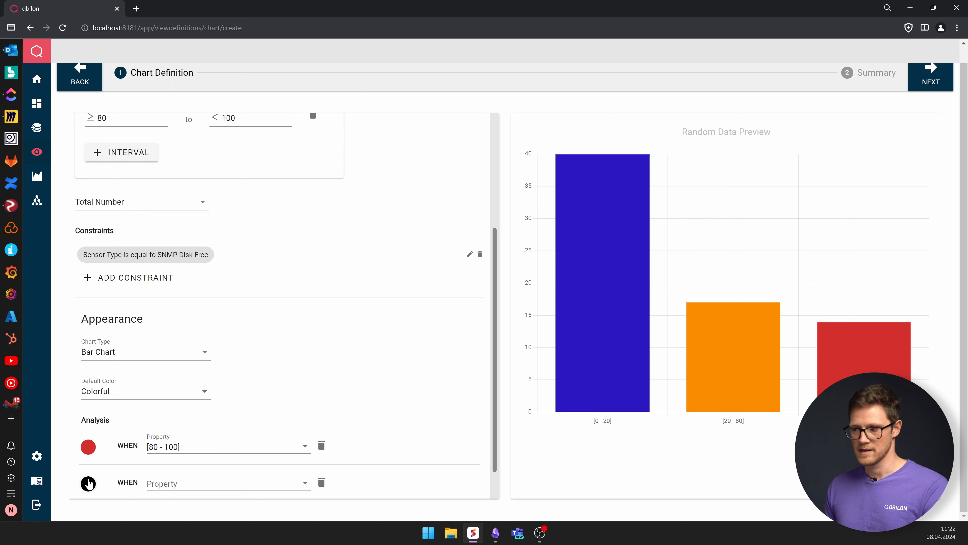
left_click(90, 483)
left_click(208, 478)
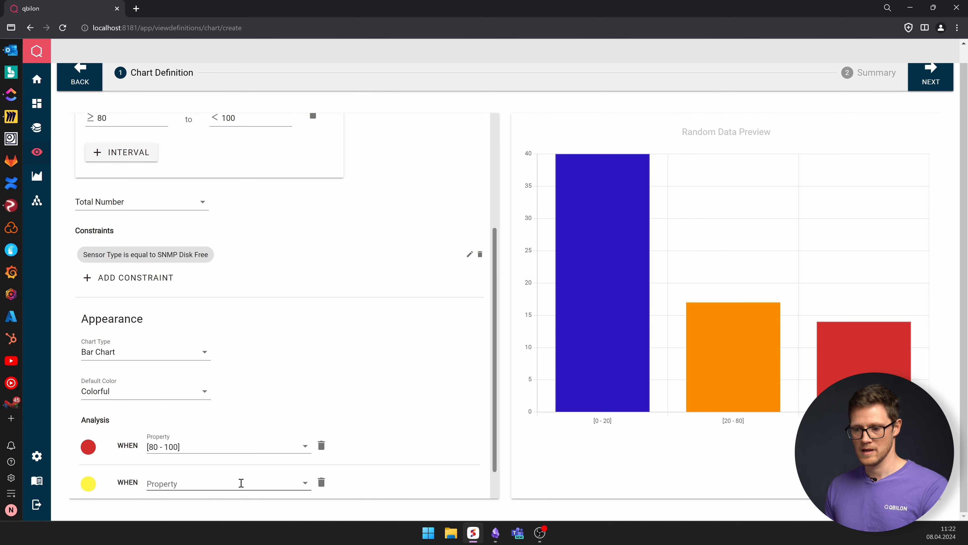
left_click(240, 481)
left_click(176, 461)
scroll(183, 471, "down", 1)
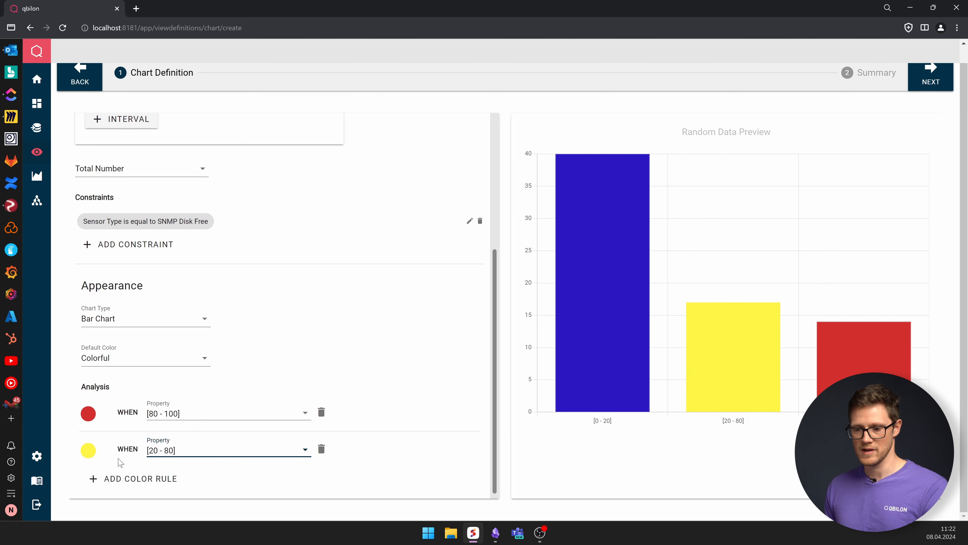
- Add a green color rule for the [0 - 20] interval
left_click(106, 476)
left_click(87, 486)
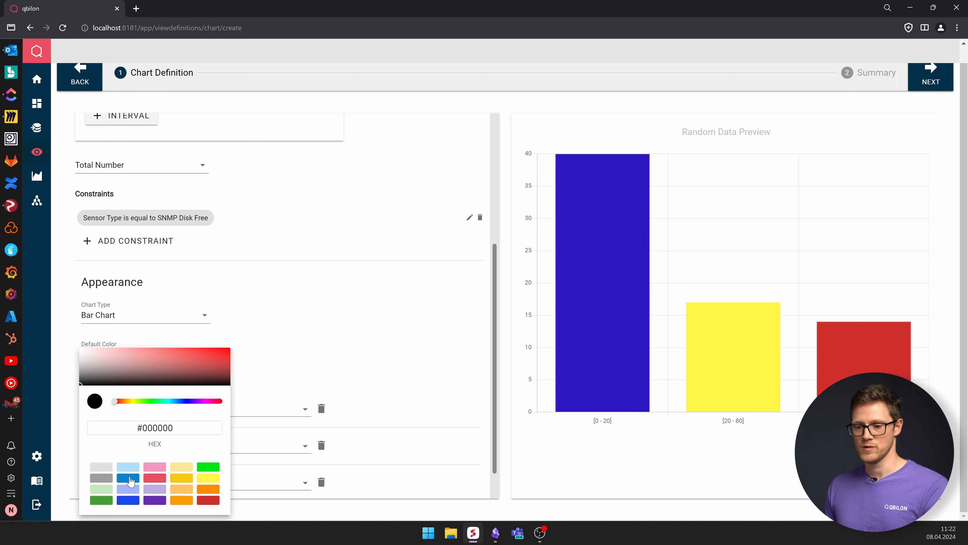
left_click(201, 467)
left_click(245, 485)
left_click(192, 508)
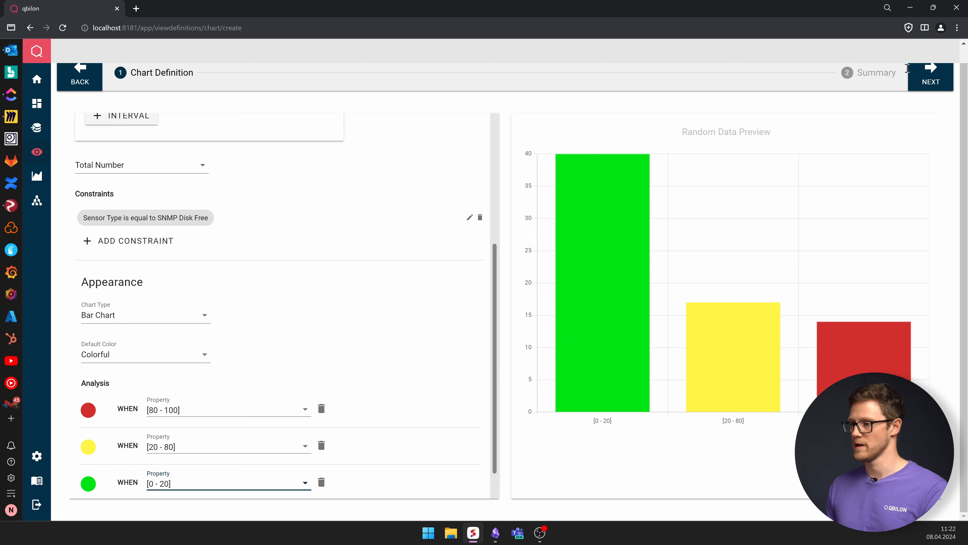
- Proceed to the summary, name the chart Chartview and save it
left_click(929, 76)
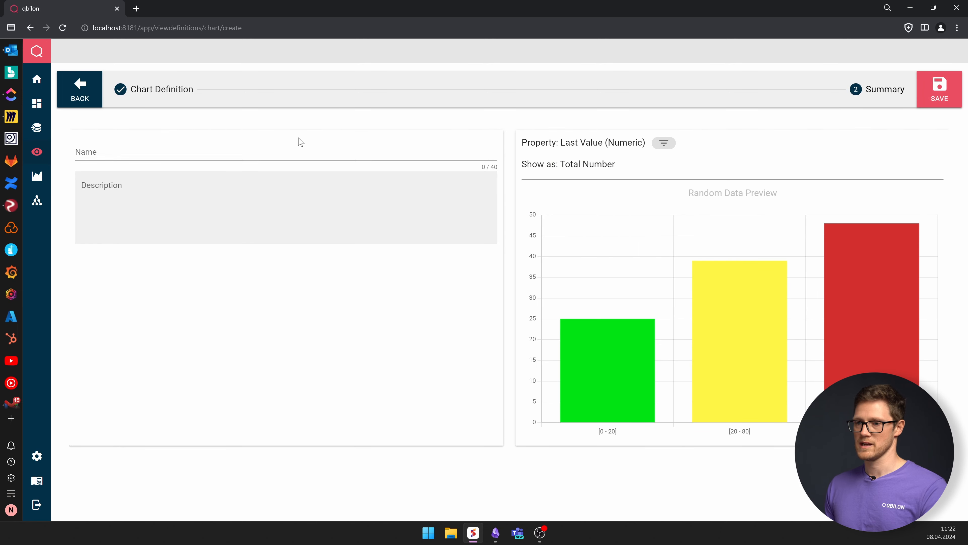
left_click(298, 153)
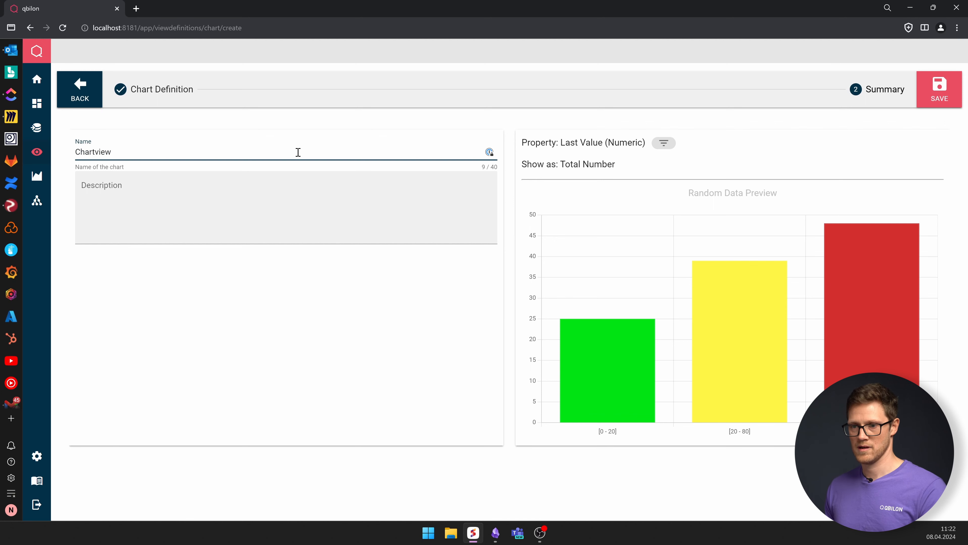
left_click(939, 91)
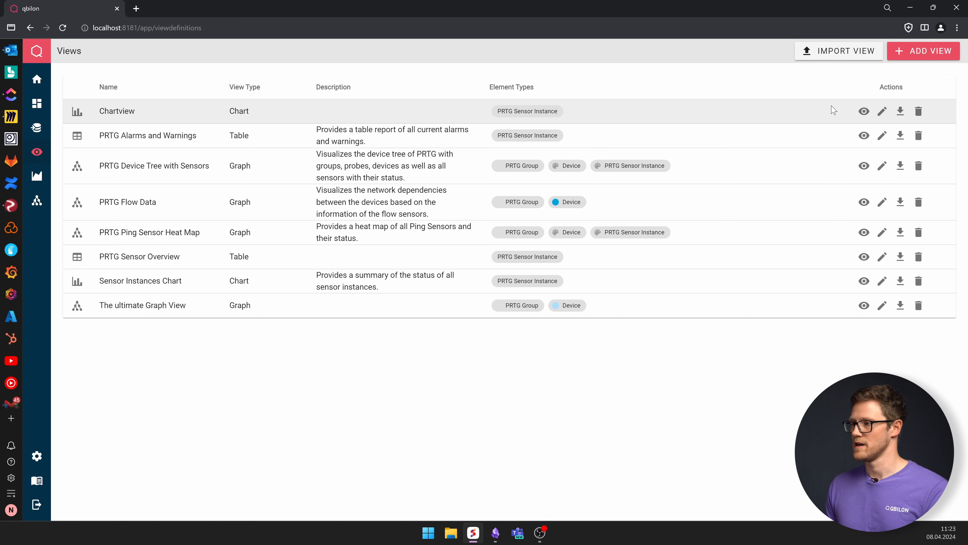
- Open the Chartview view, inspect the bars, and turn off Show Undefined
left_click(864, 111)
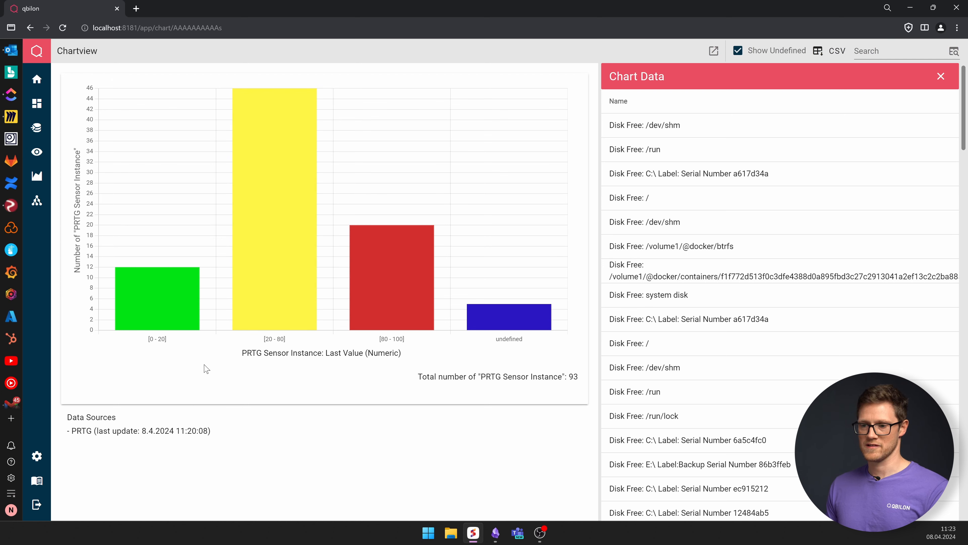
mouse_move(170, 280)
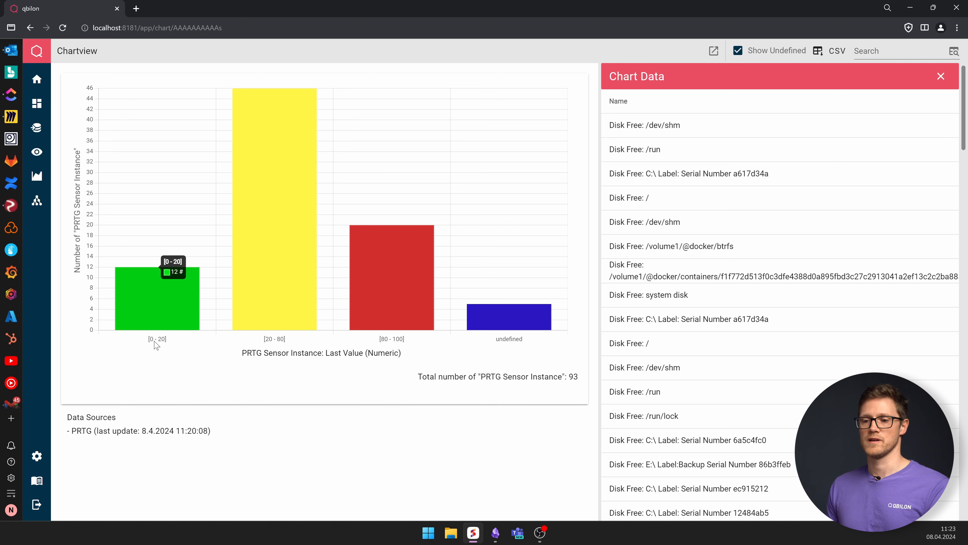
mouse_move(288, 237)
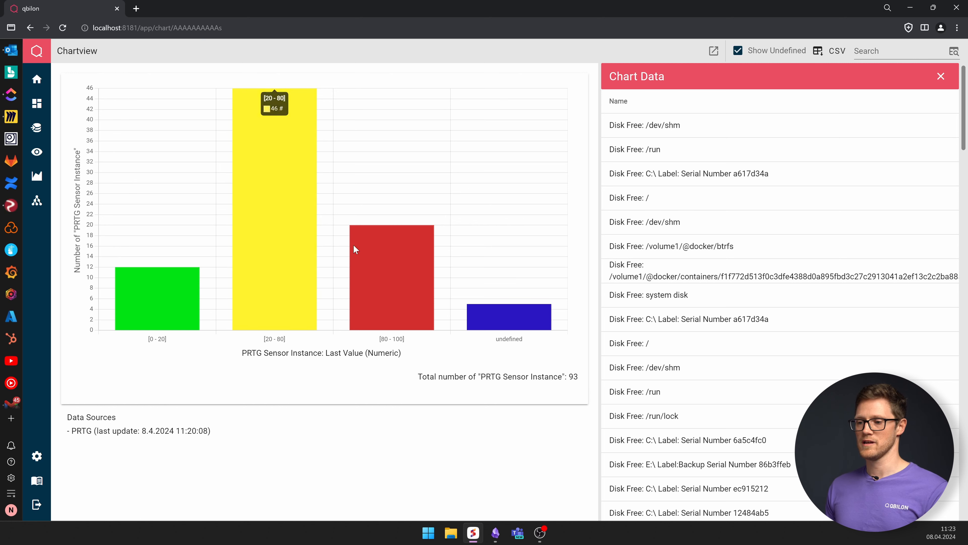
mouse_move(382, 249)
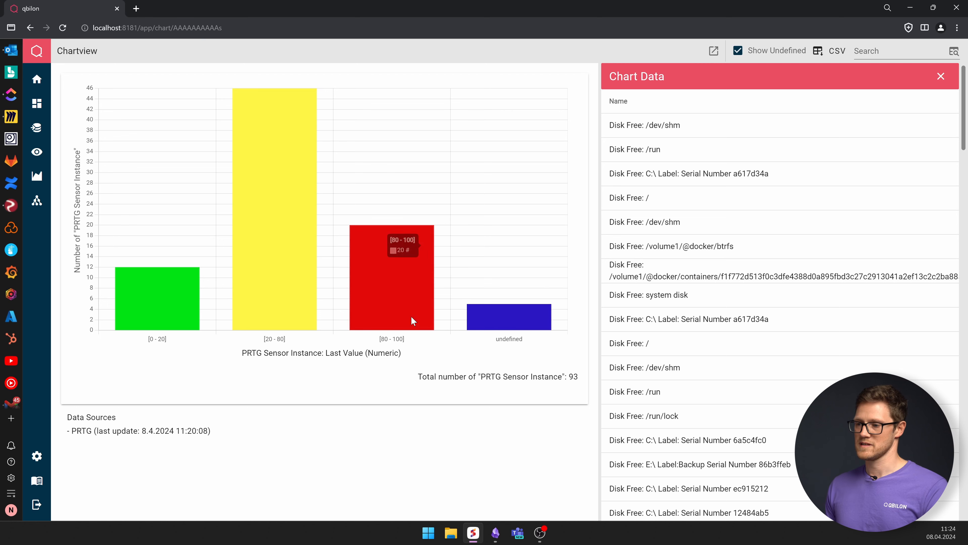
left_click(738, 50)
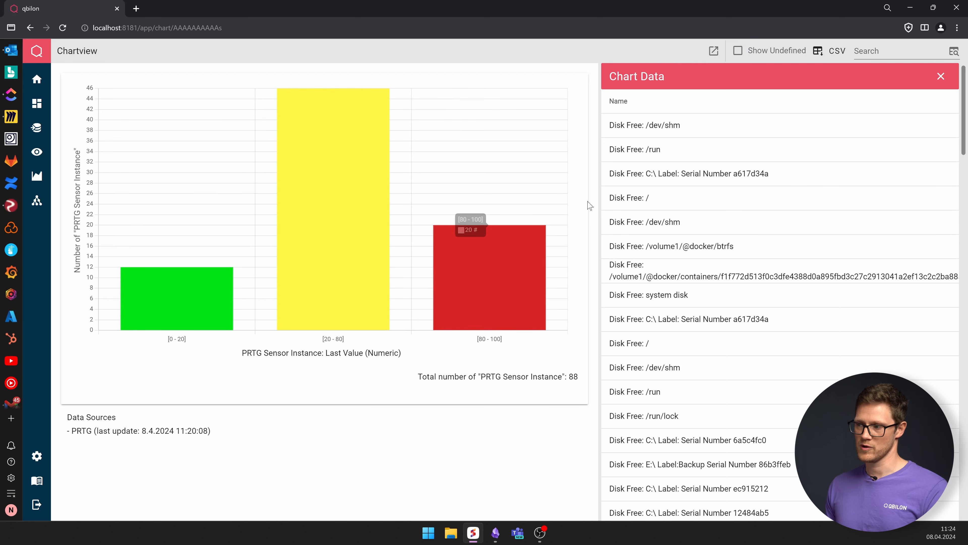